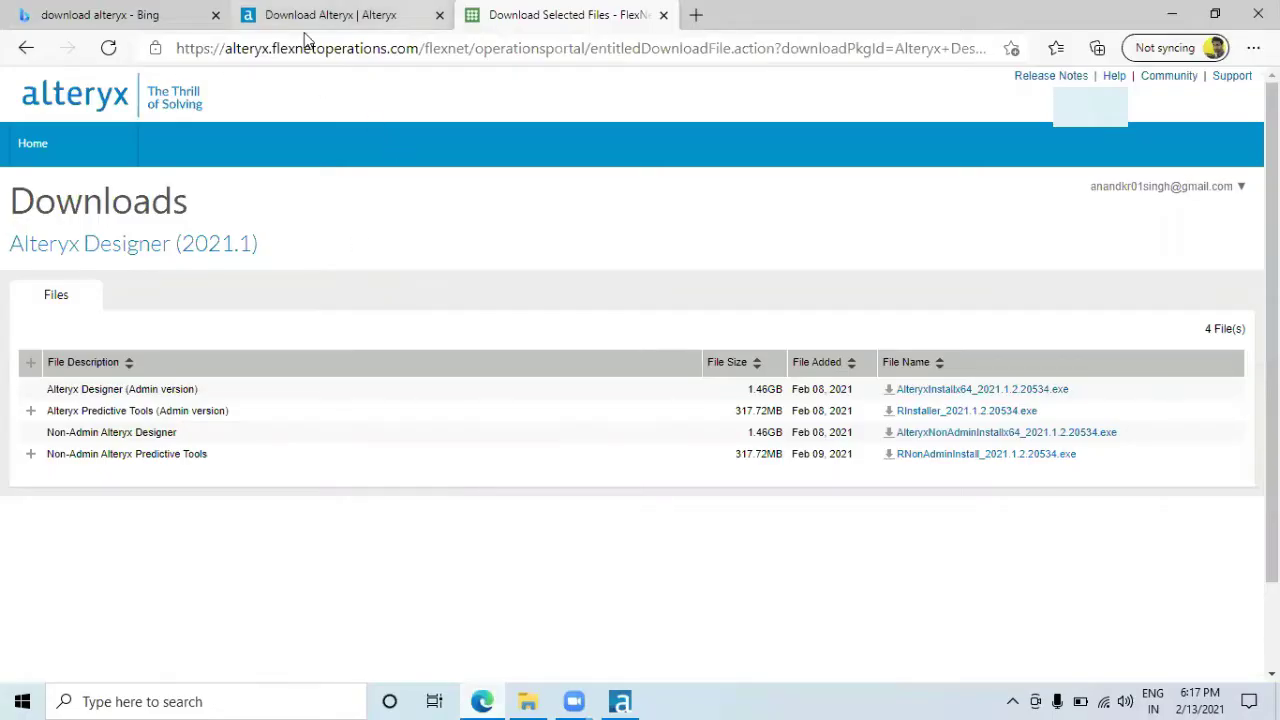
- Cycle through the browser tabs, ending on the Bing results for 'download alteryx'
left_click(97, 12)
left_click(266, 18)
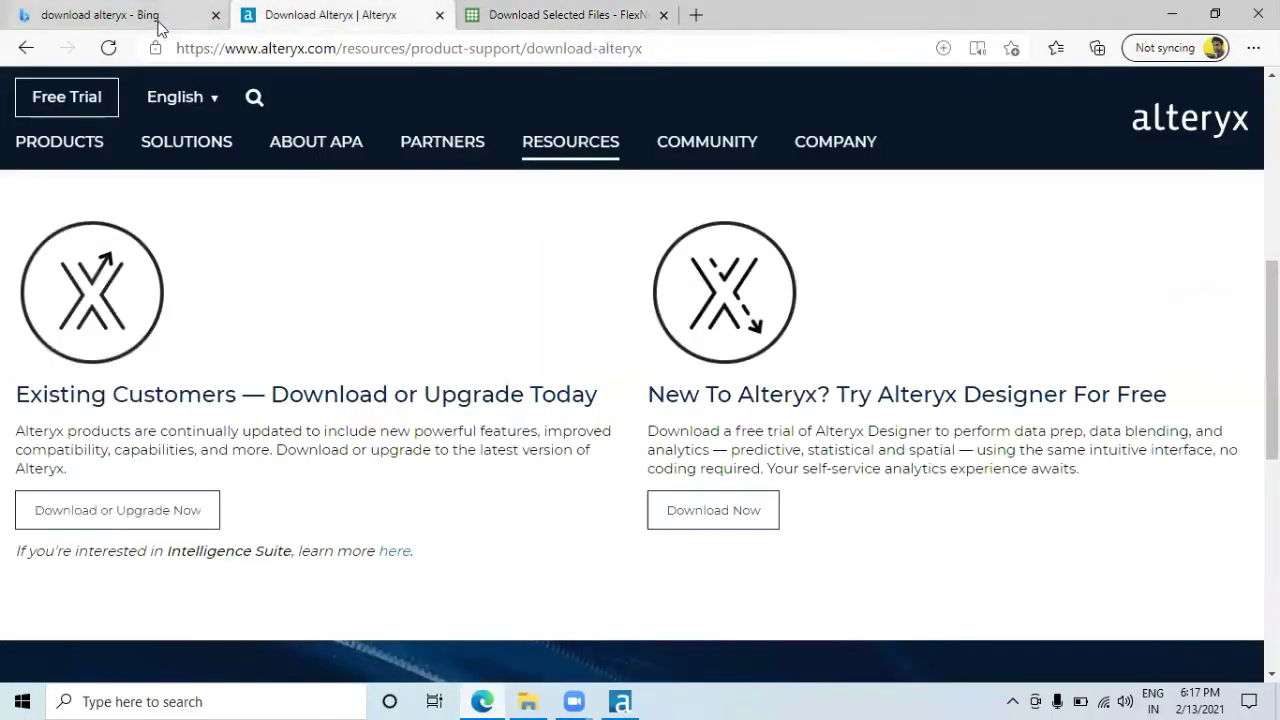
left_click(160, 20)
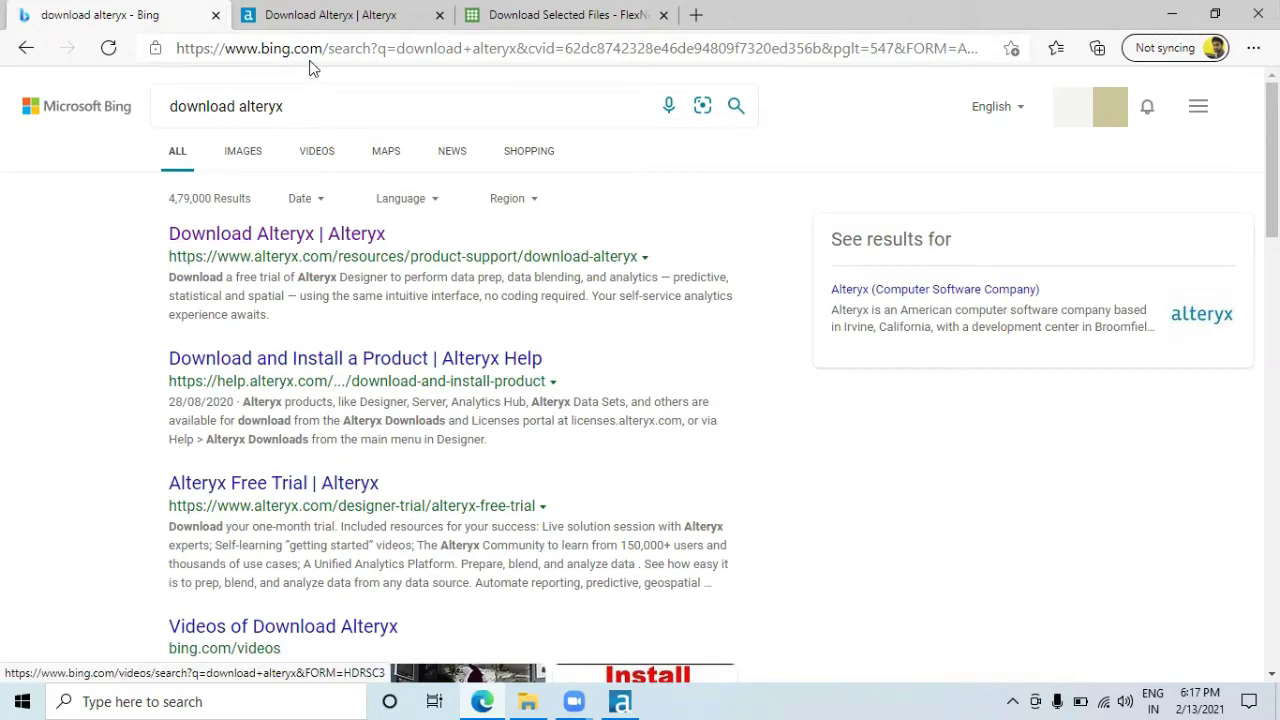
- Return to the 'Download Alteryx | Alteryx' tab and view the Existing Customers section
left_click(310, 20)
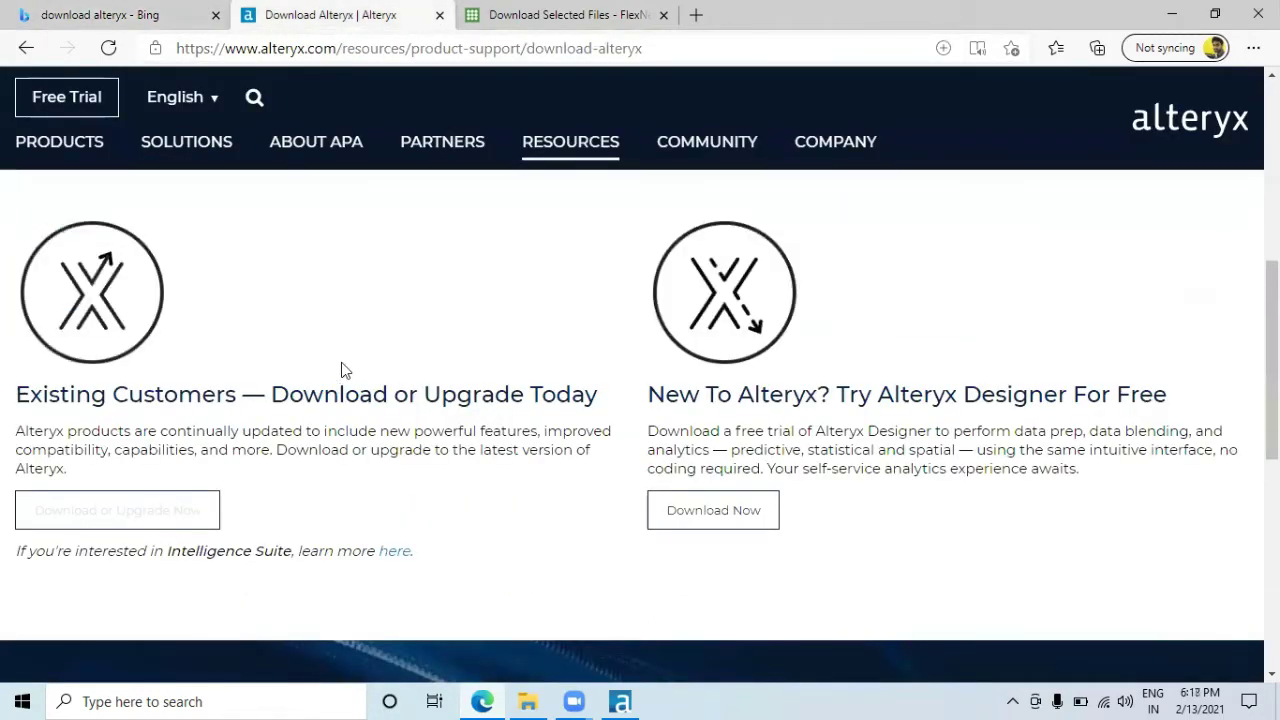
mouse_move(735, 144)
- Go to existing-customer downloads and open the Product Downloads Create an Account form
left_click(113, 519)
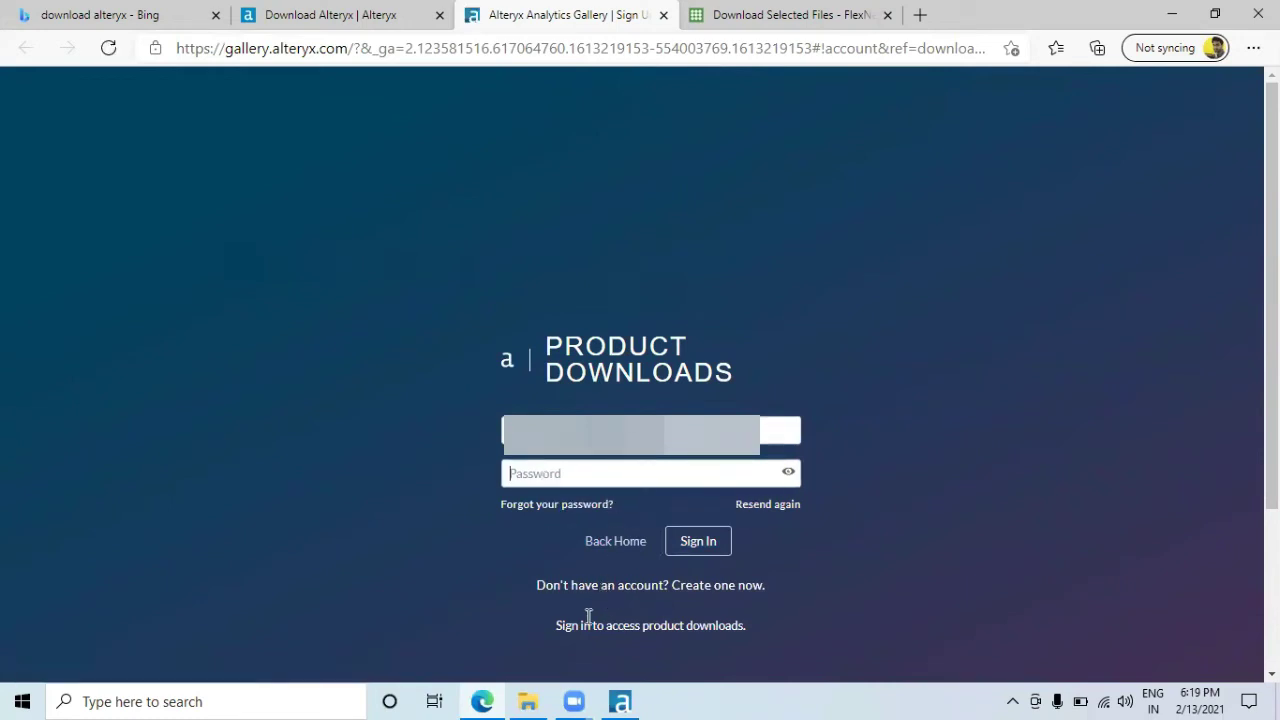
left_click(662, 594)
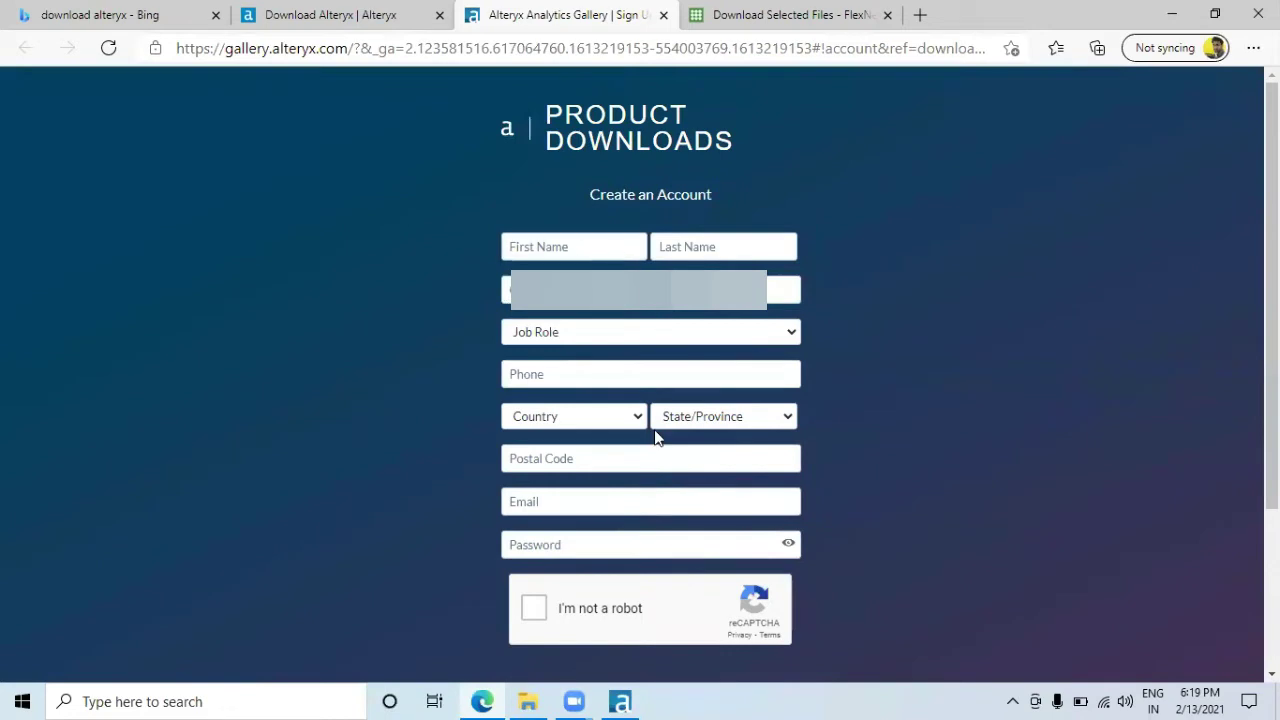
scroll(810, 440, "down", 2)
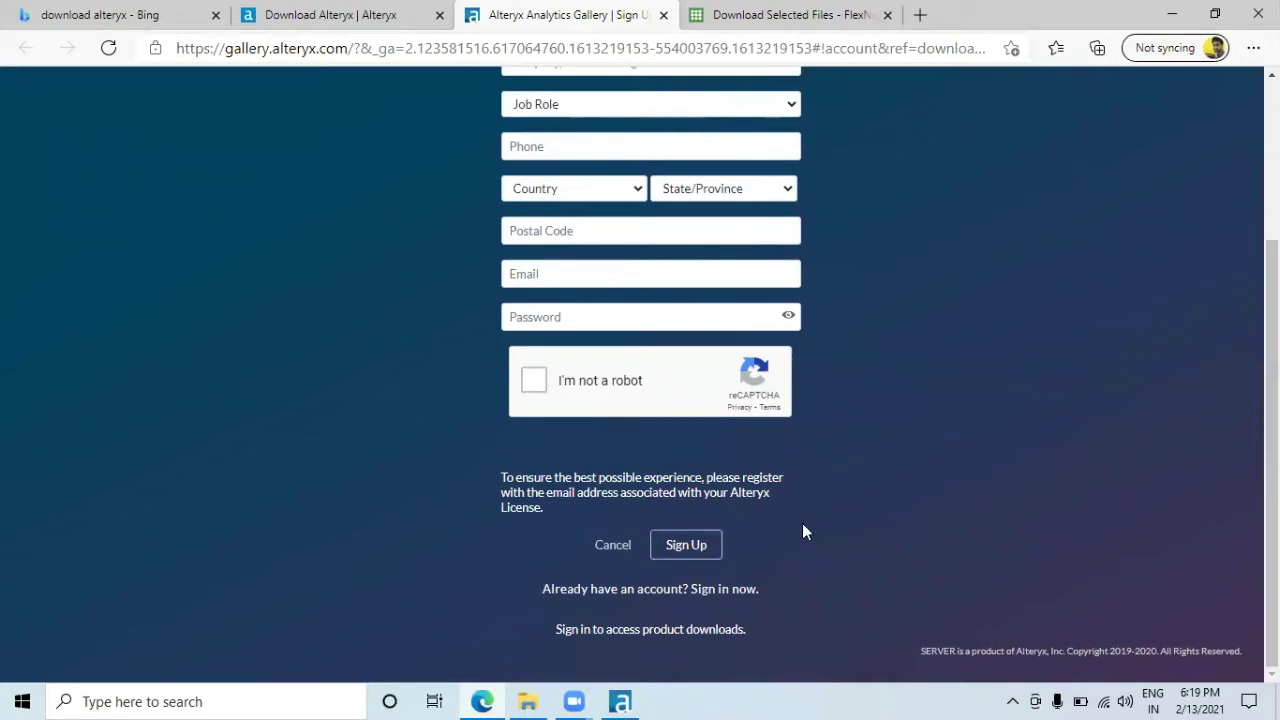
scroll(802, 523, "up", 1)
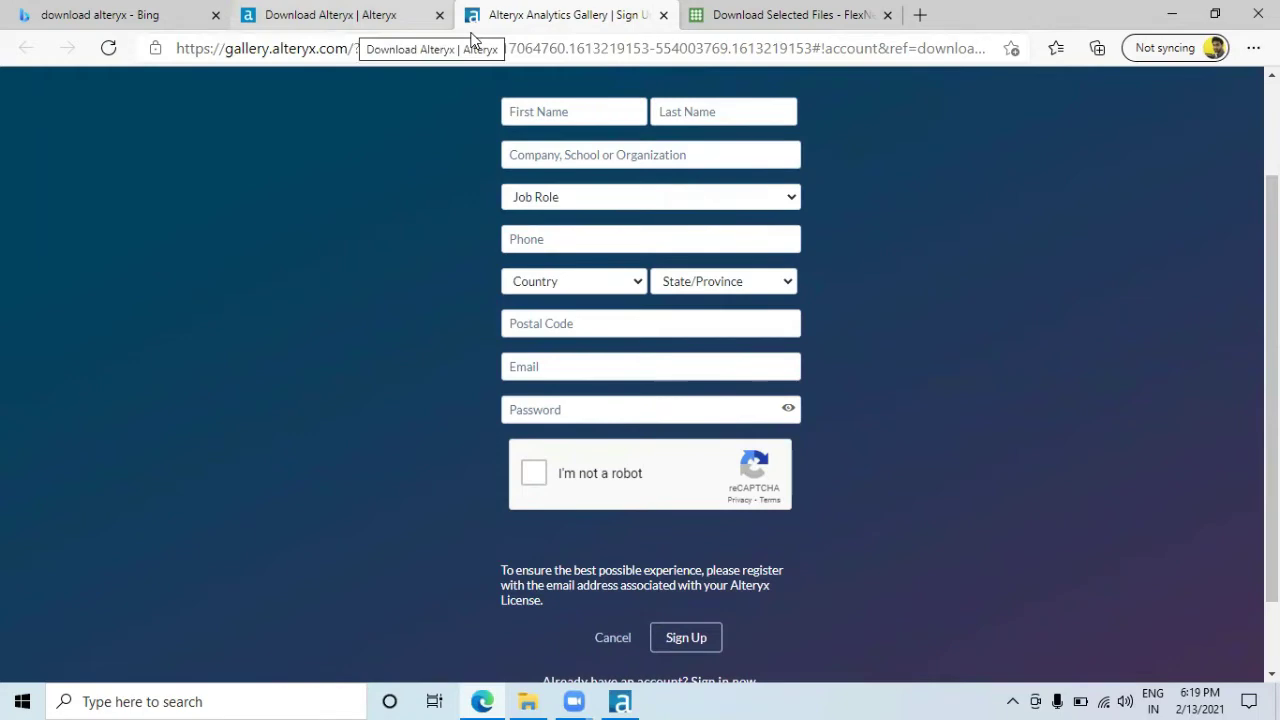
key("ctrl+shift+Tab")
key("ctrl+Tab")
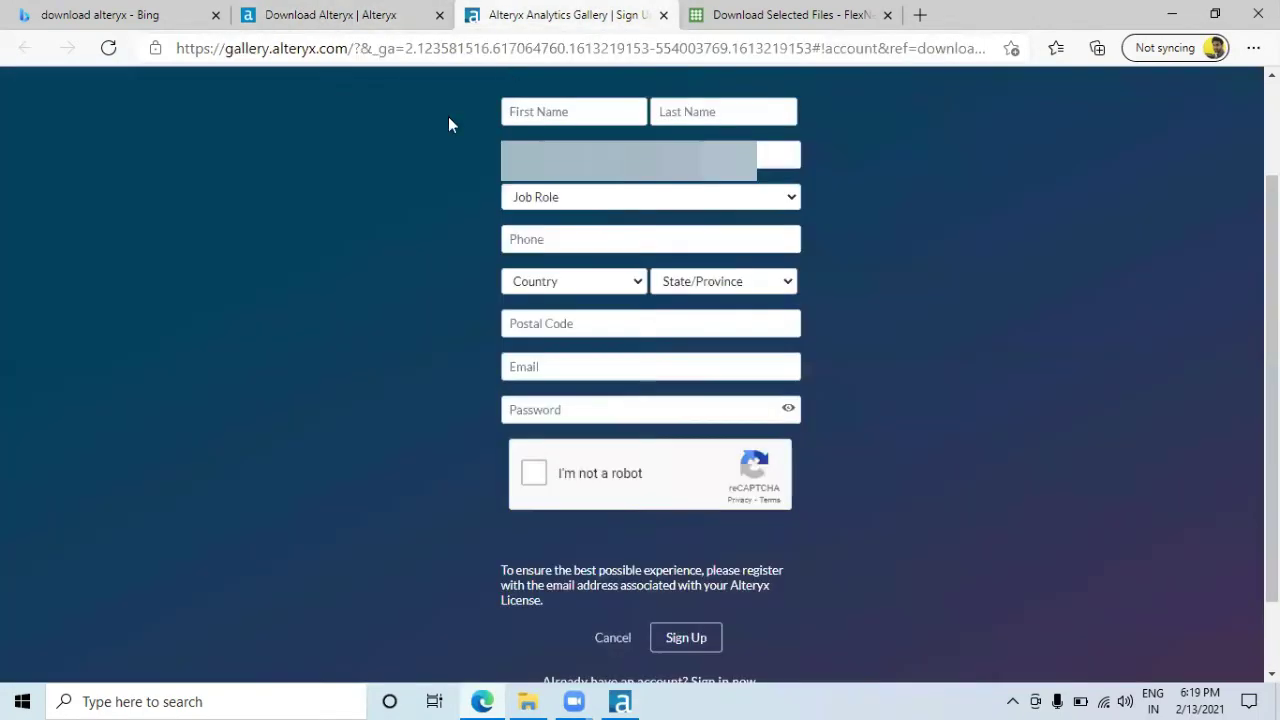
scroll(640, 615, "down", 1)
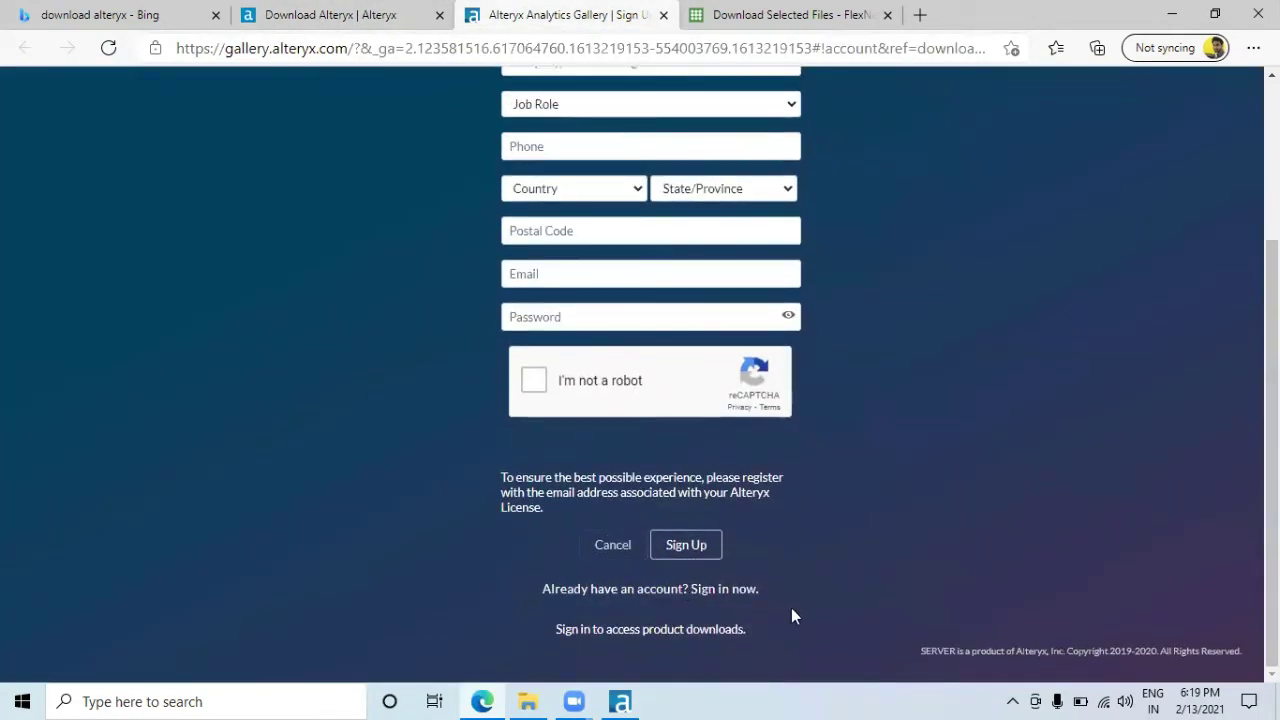
- Switch to Sign in and log into Product Downloads with the account password
left_click(729, 589)
left_click(567, 242)
type("•••••••••")
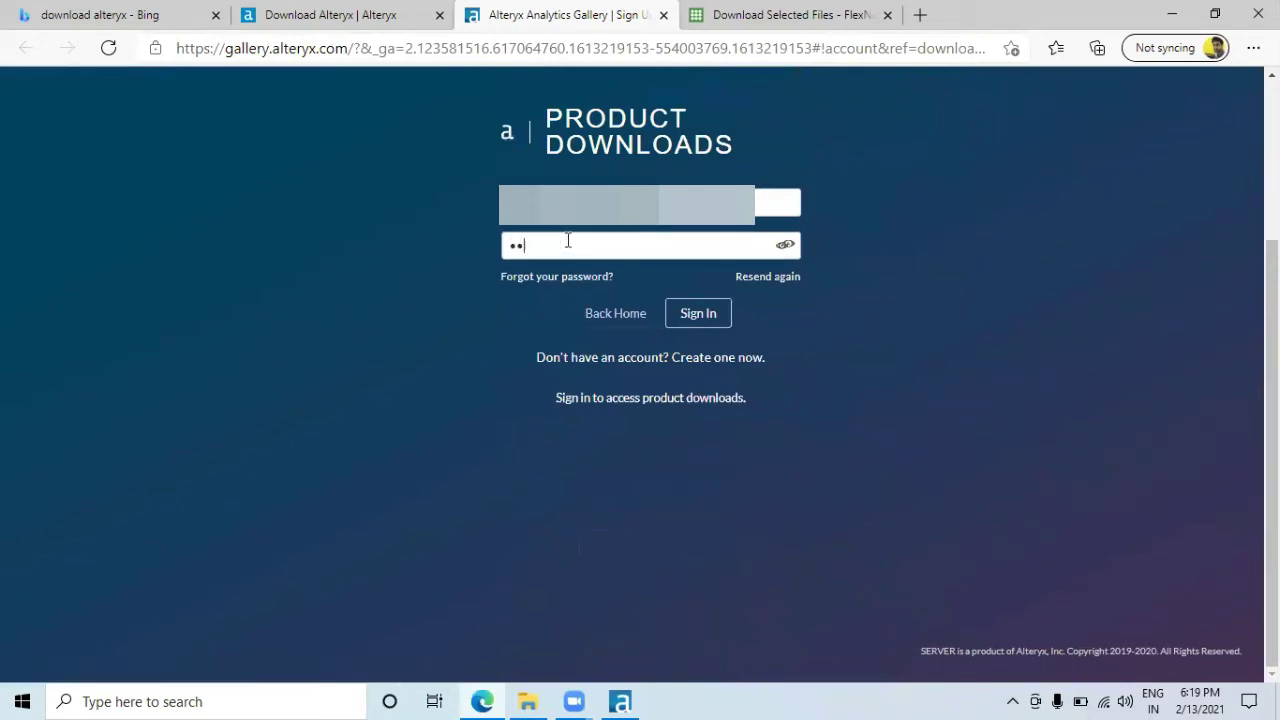
type("•••••")
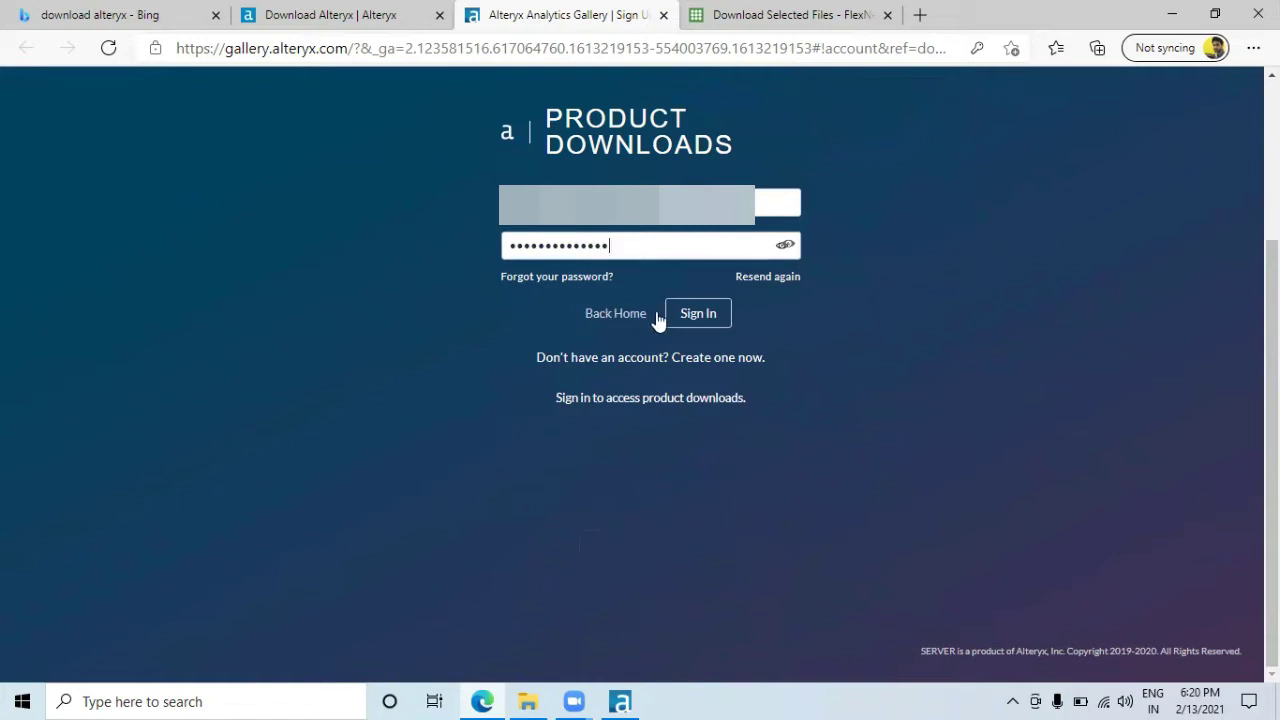
left_click(690, 316)
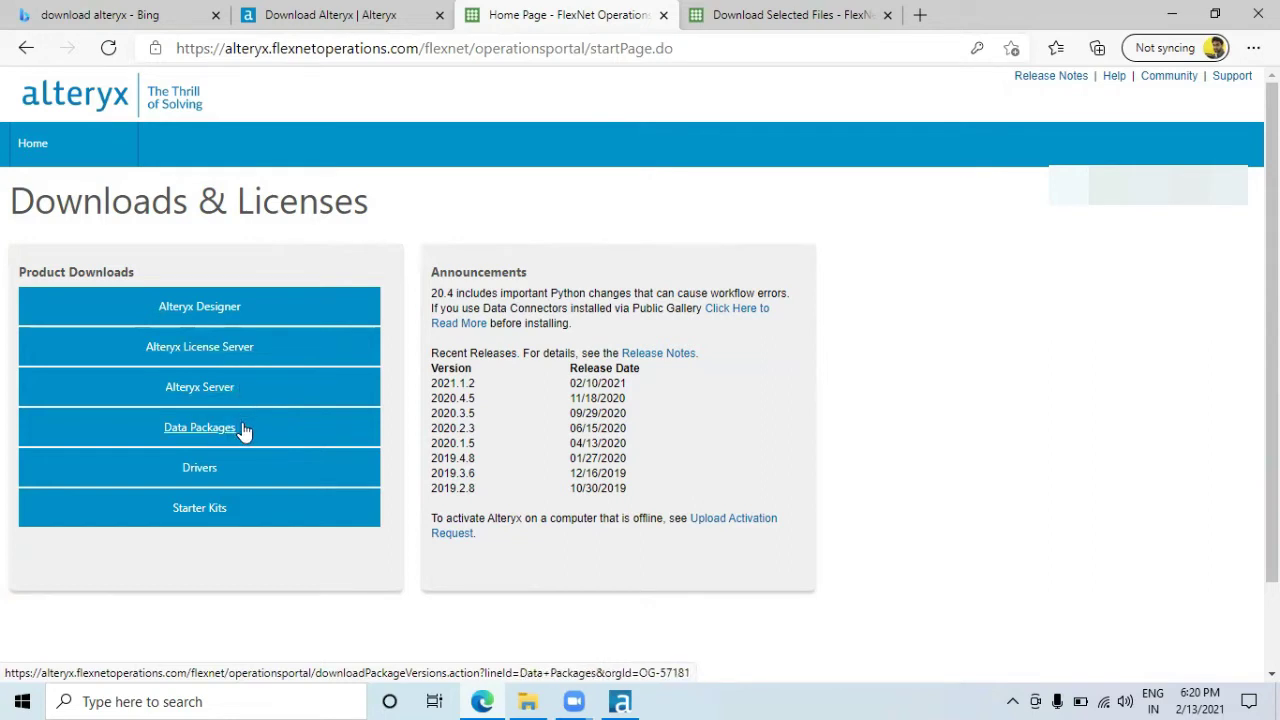
- Open the Alteryx Designer downloads and its Alteryx Designer (2021.1) file list
left_click(276, 318)
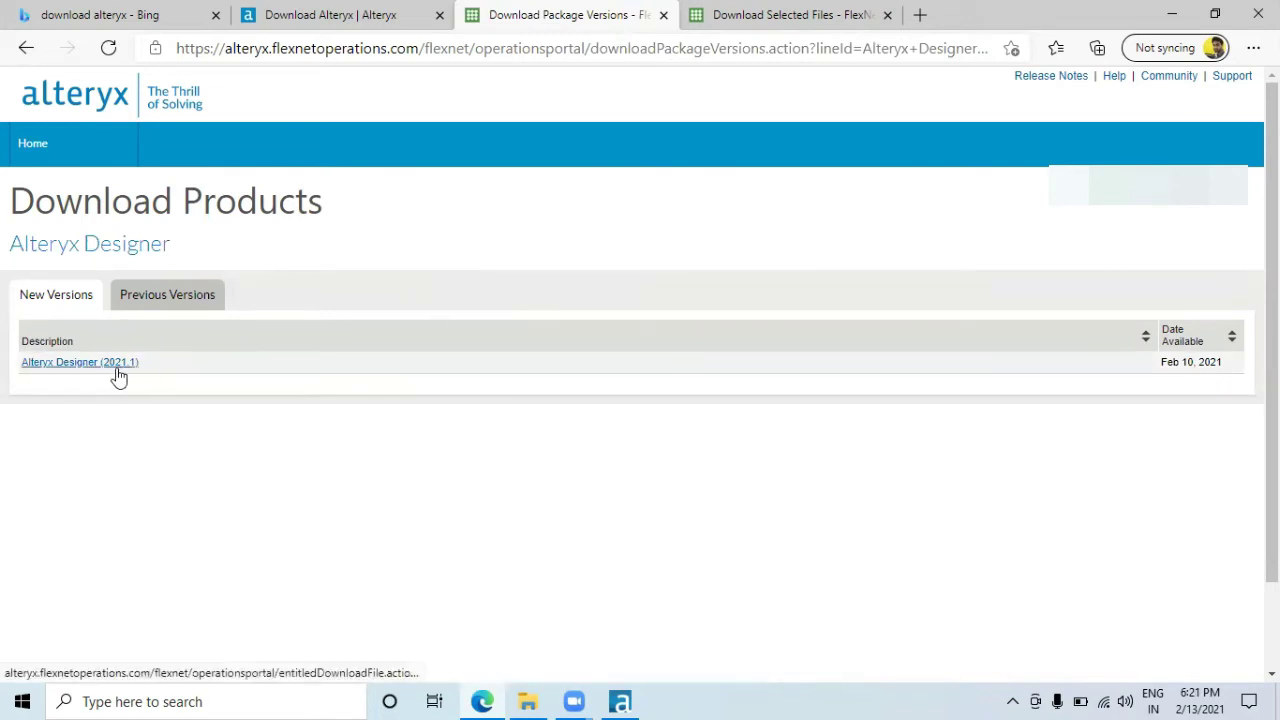
left_click(117, 368)
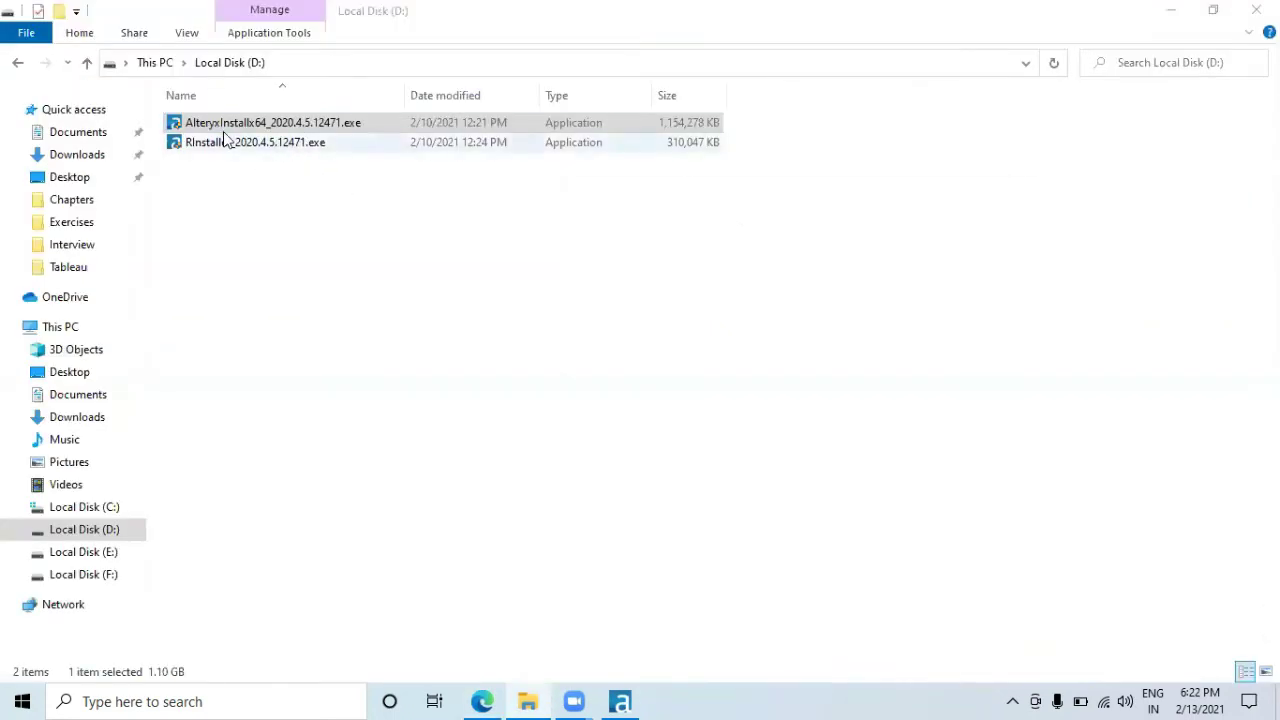
- Launch AlteryxInstallx64_2020.4.5.12471.exe from Local Disk (D:)
left_click(259, 148)
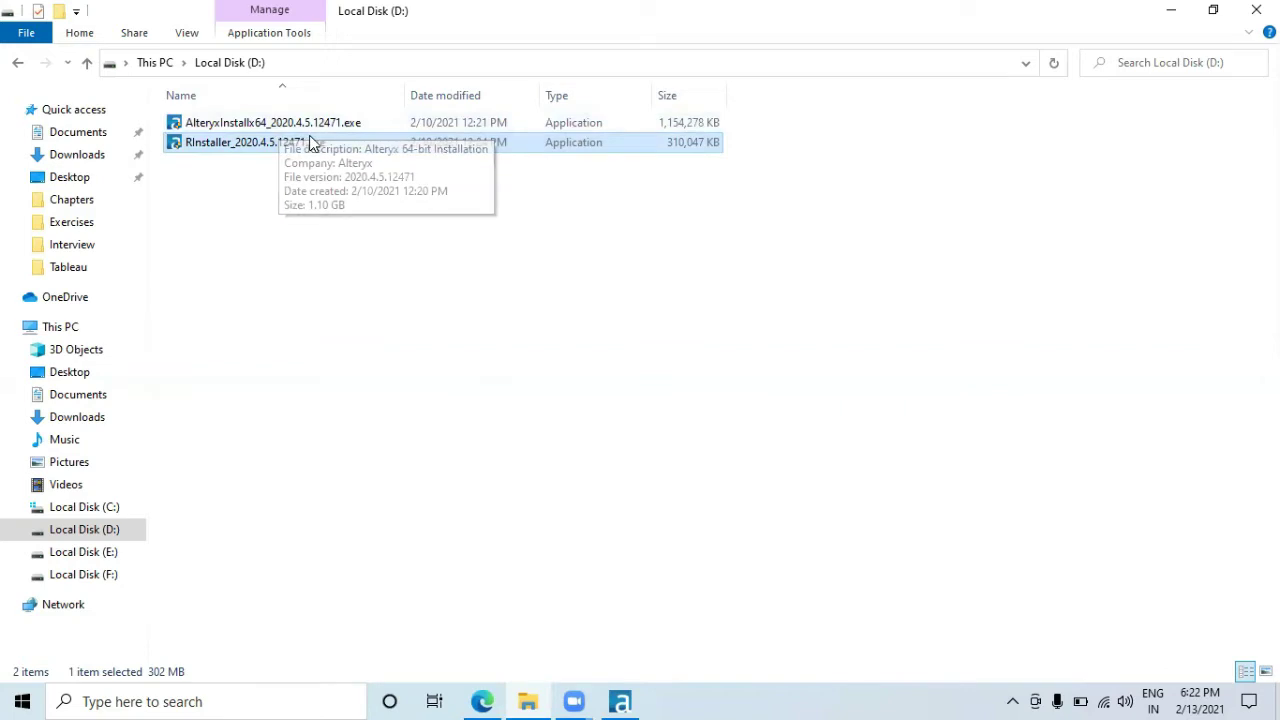
left_click(277, 126)
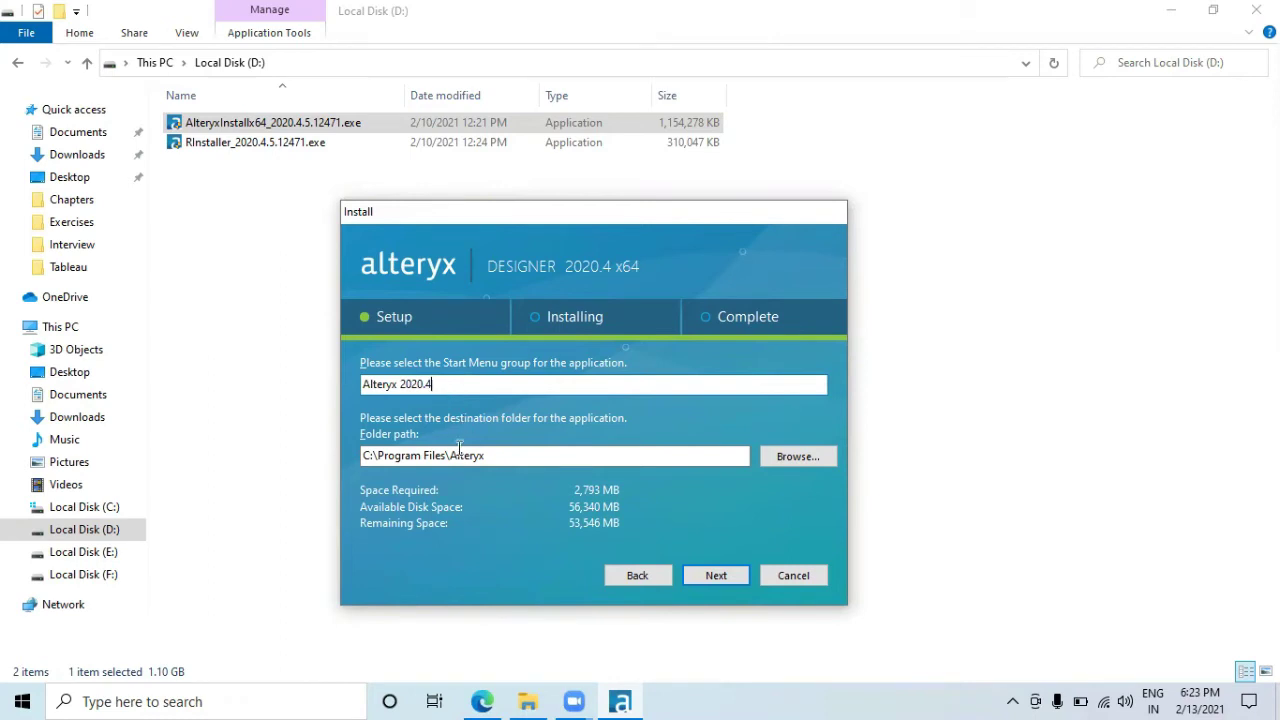
- Browse to Local Disk (F:) > Program Files as the installation destination folder
left_click(370, 457)
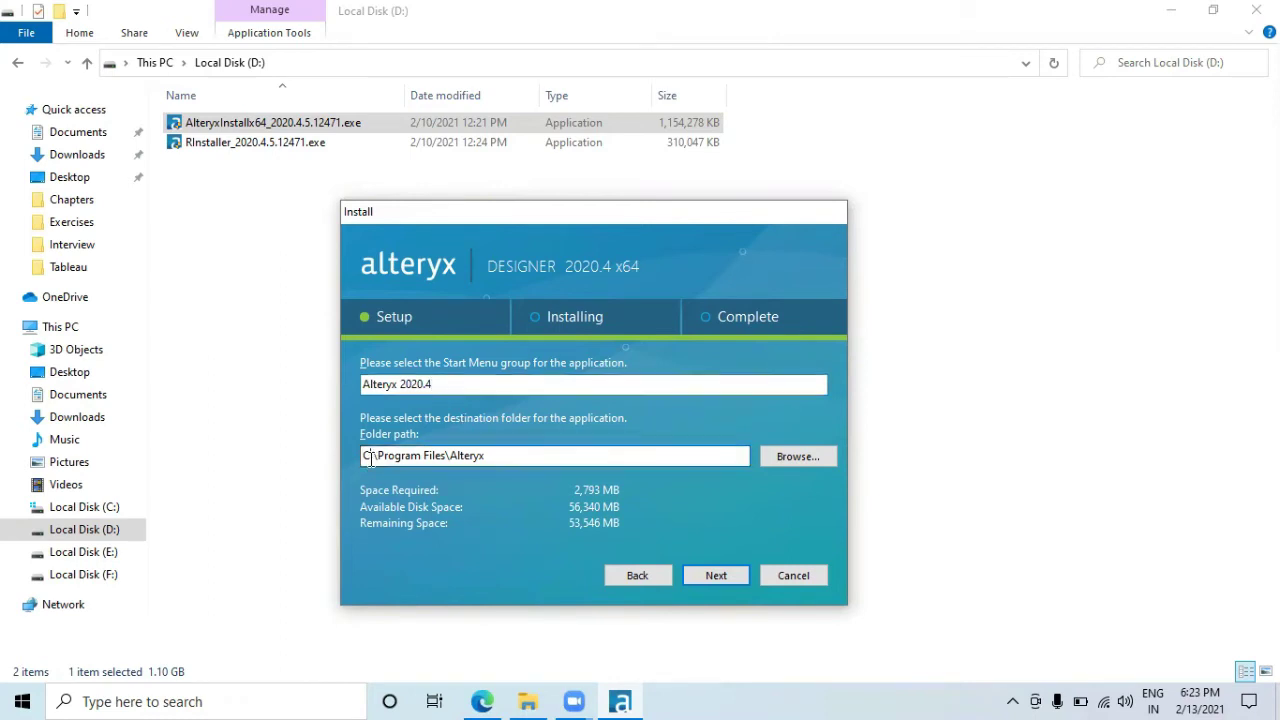
left_click(775, 456)
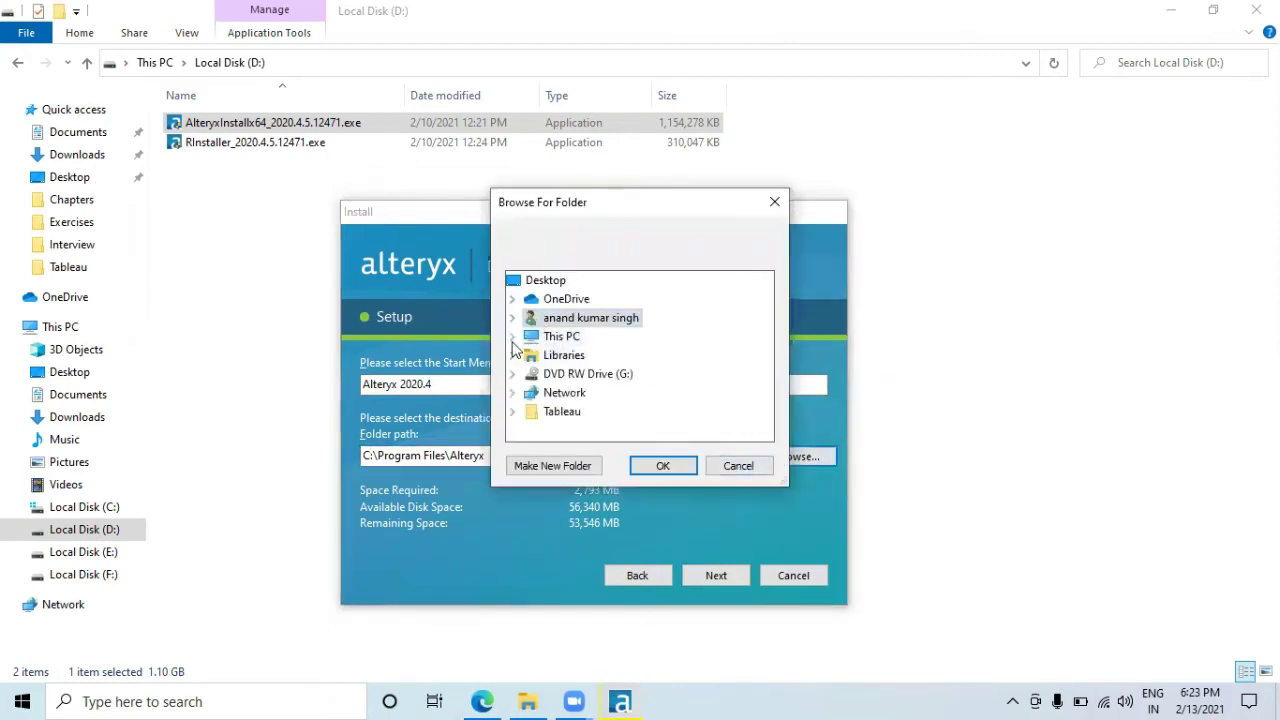
left_click(513, 338)
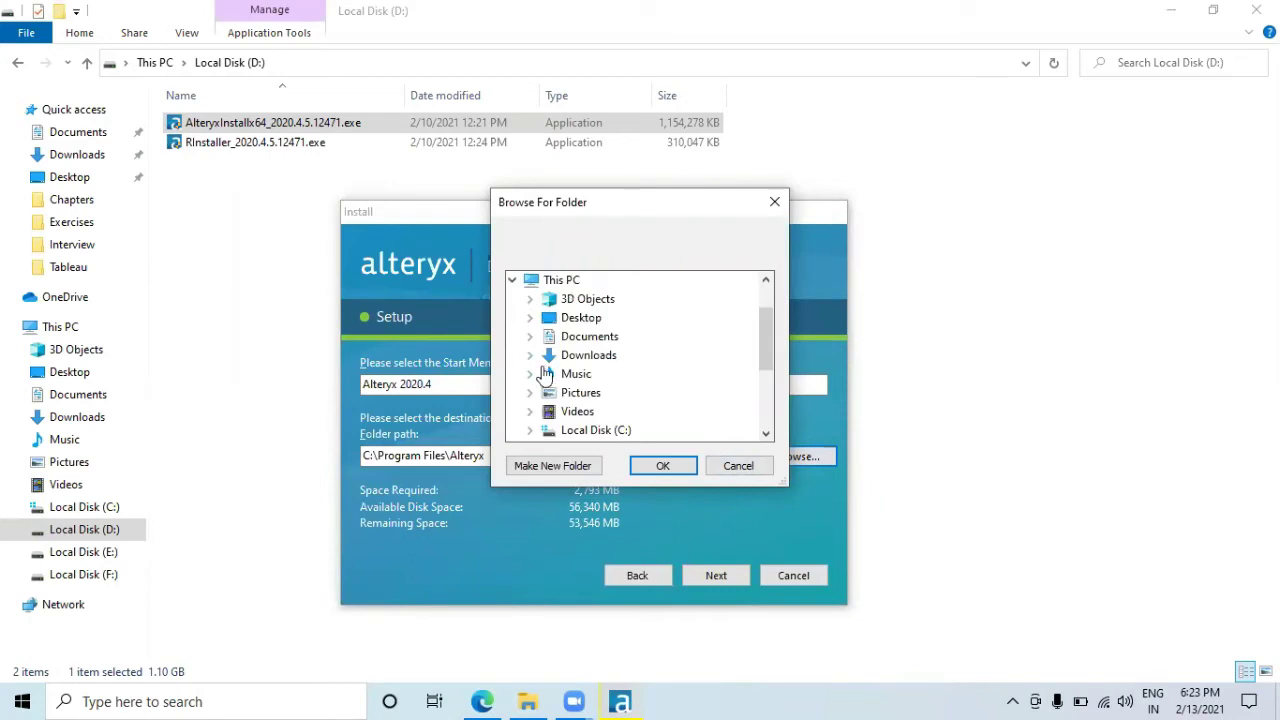
left_click(513, 284)
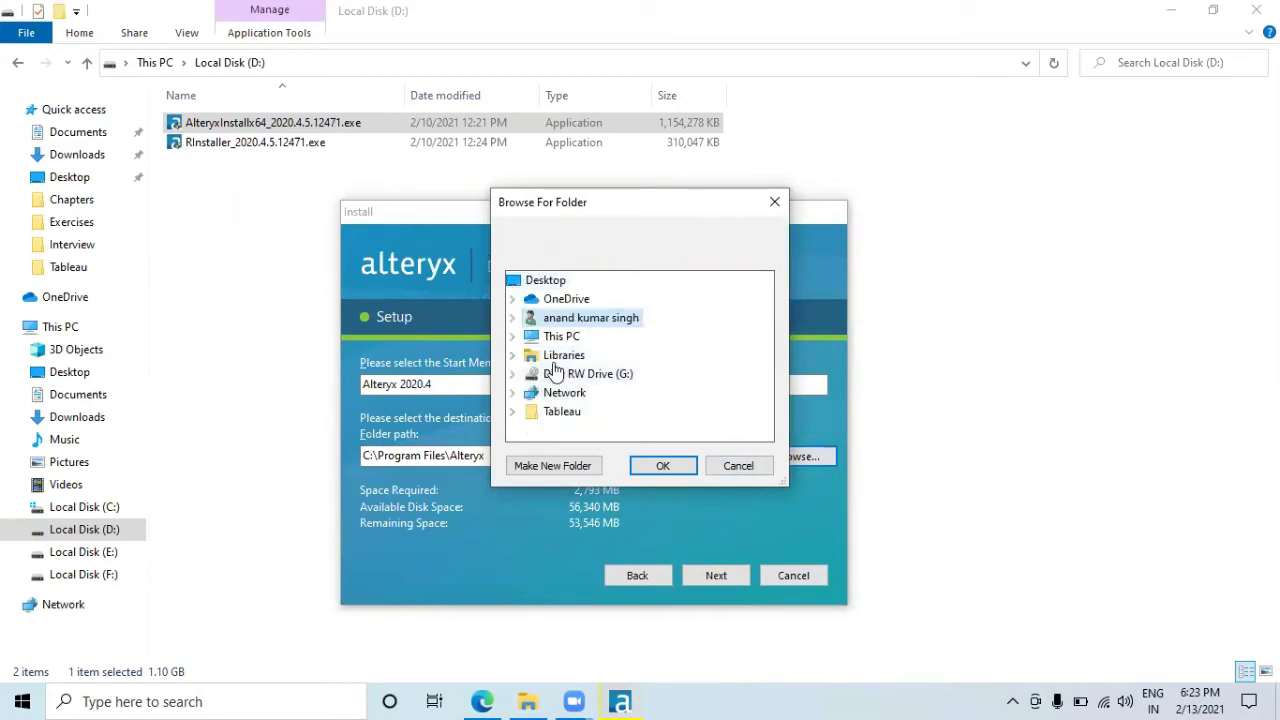
left_click(513, 337)
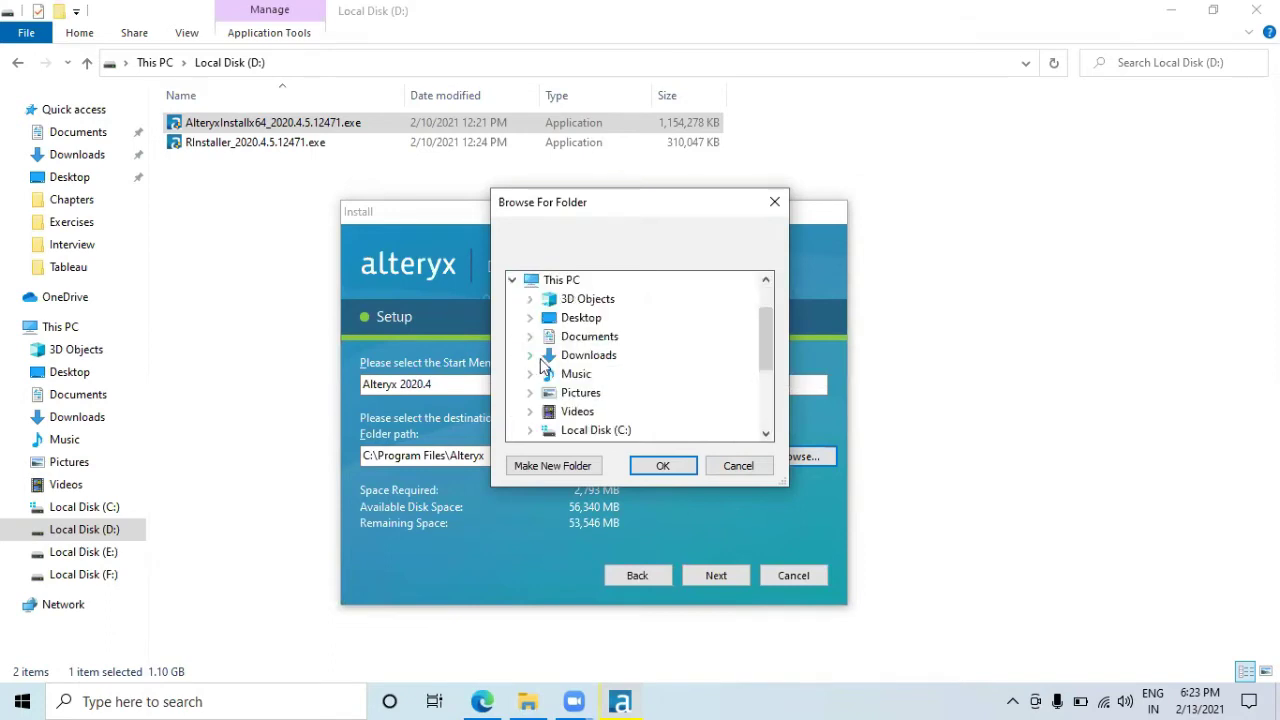
scroll(545, 358, "down", 2)
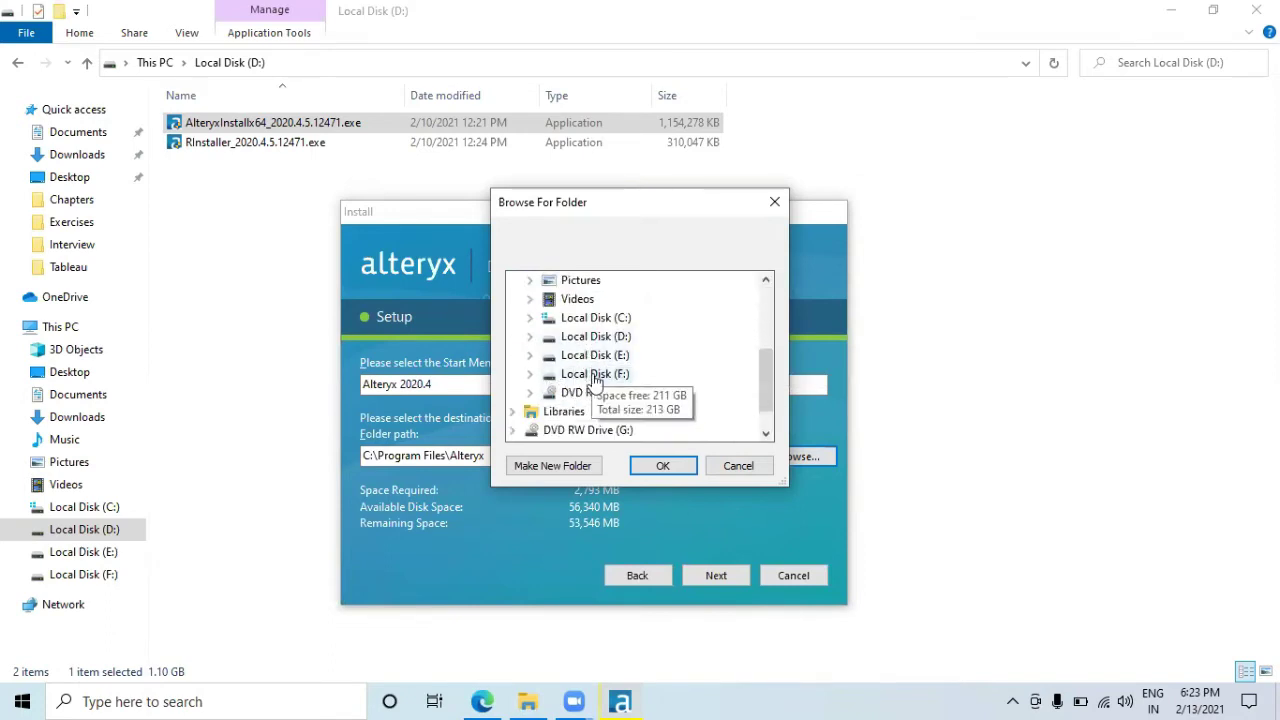
left_click(530, 376)
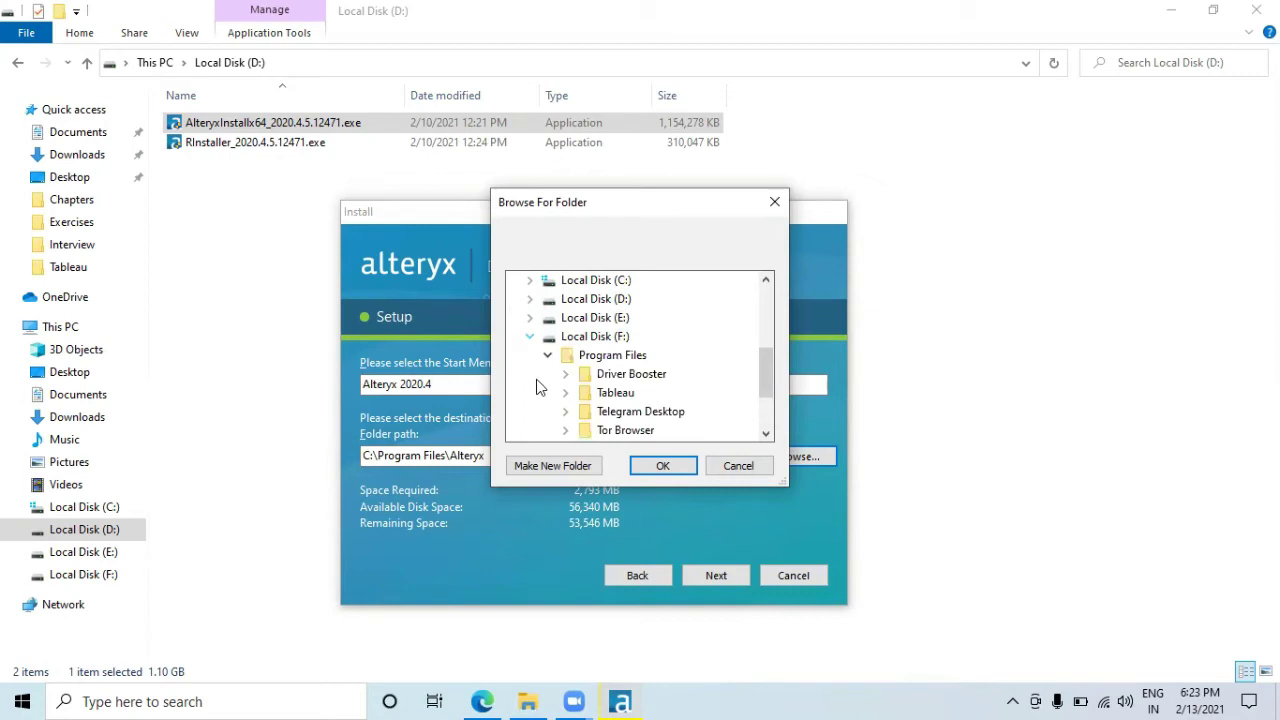
scroll(645, 375, "down", 2)
scroll(645, 375, "up", 2)
left_click(646, 373)
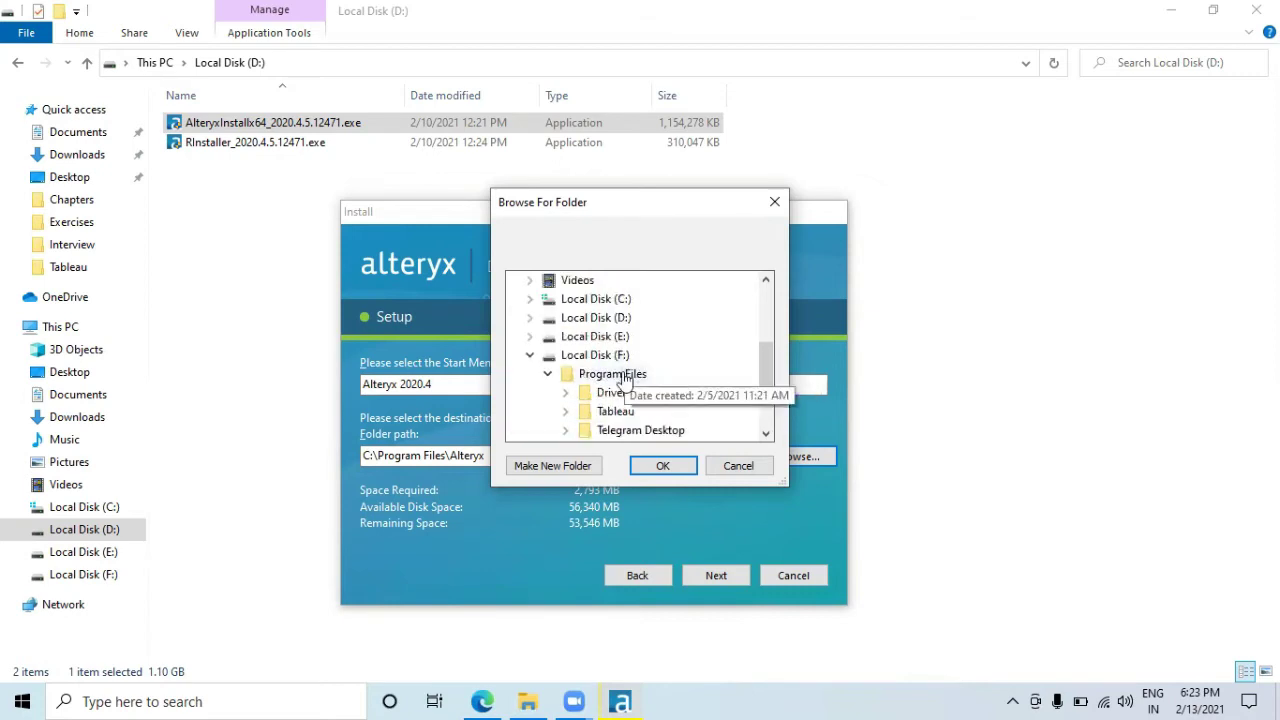
left_click(686, 466)
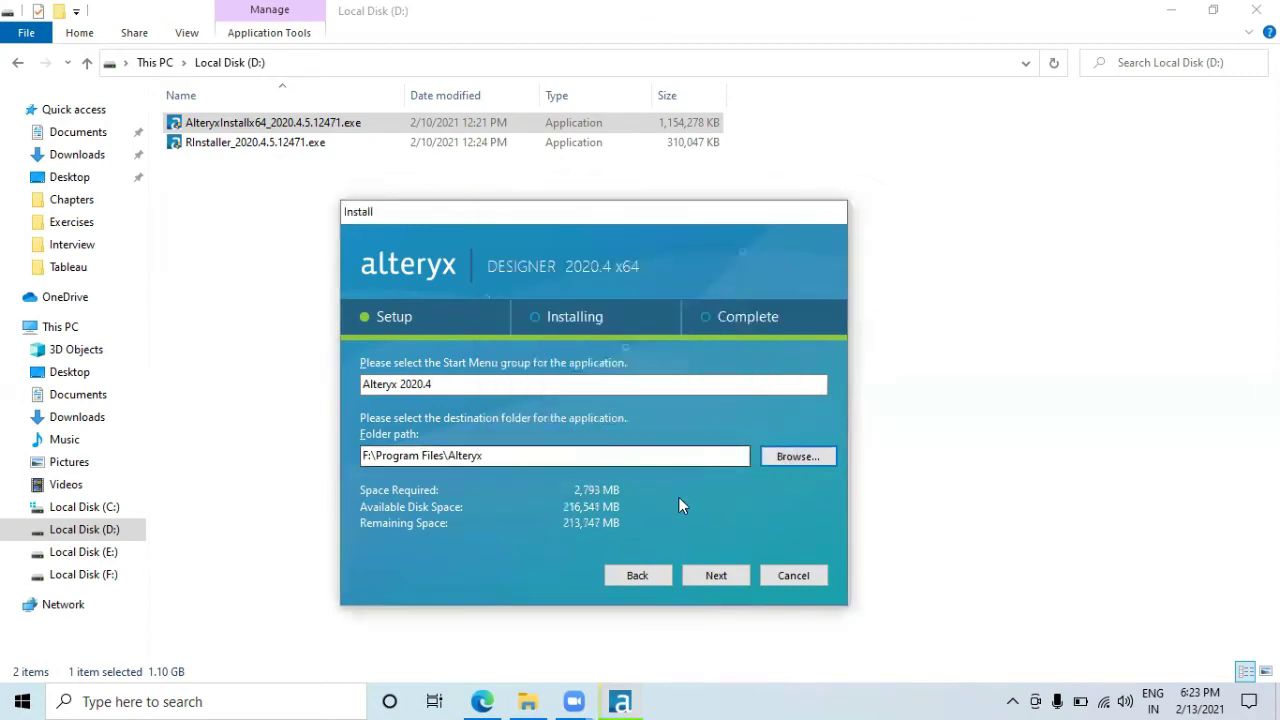
- Accept the license agreement and start installing into F:\Program Files\Alteryx
left_click(716, 576)
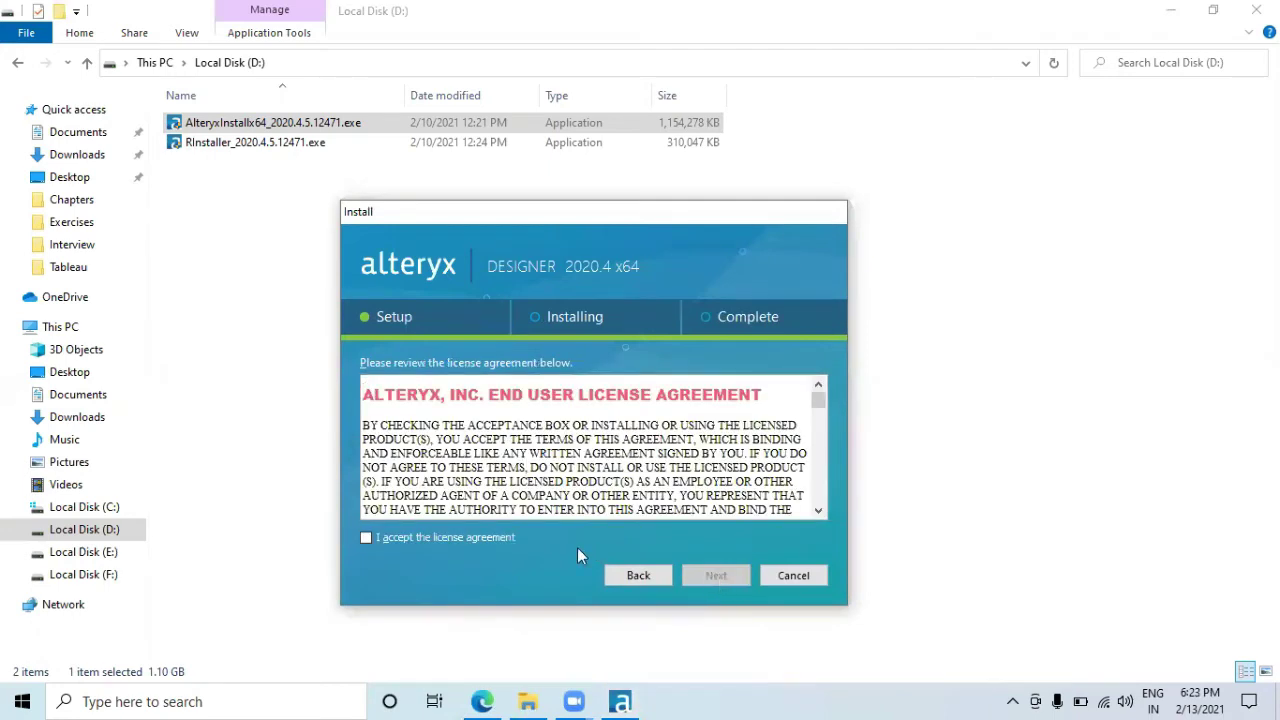
scroll(466, 487, "down", 8)
scroll(466, 487, "down", 15)
scroll(466, 487, "down", 3)
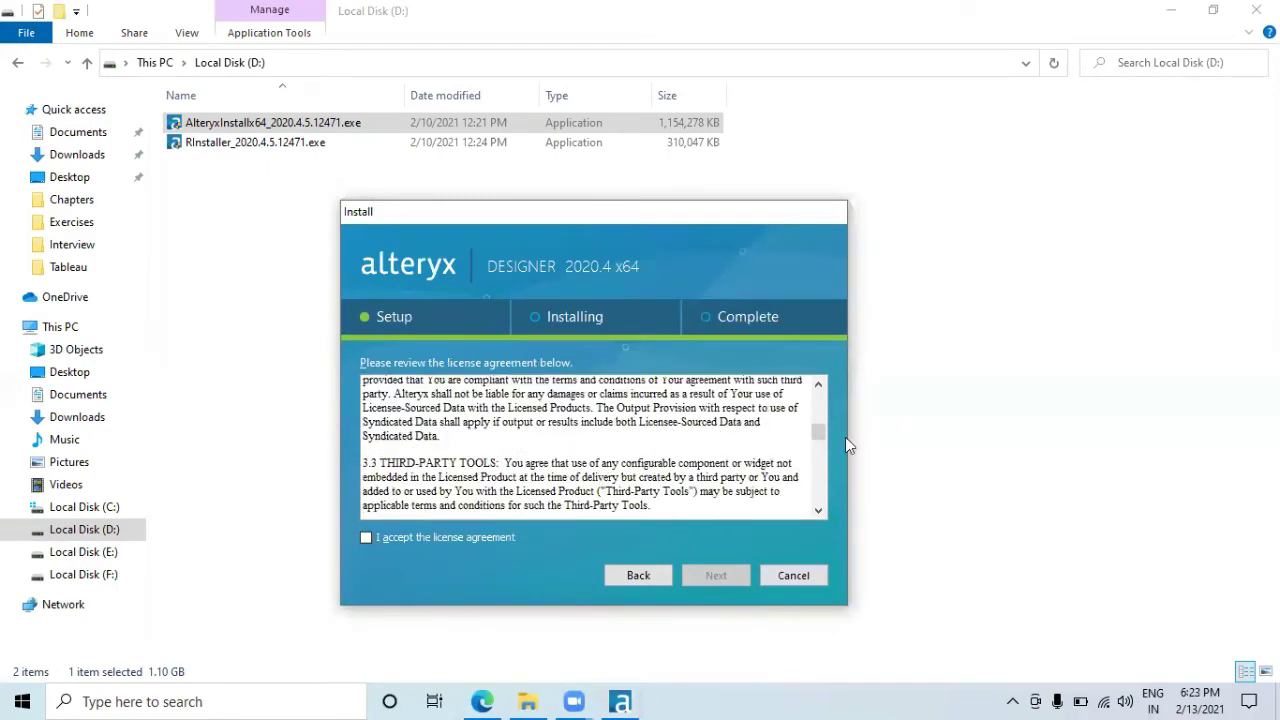
left_click_drag(819, 443, 821, 515)
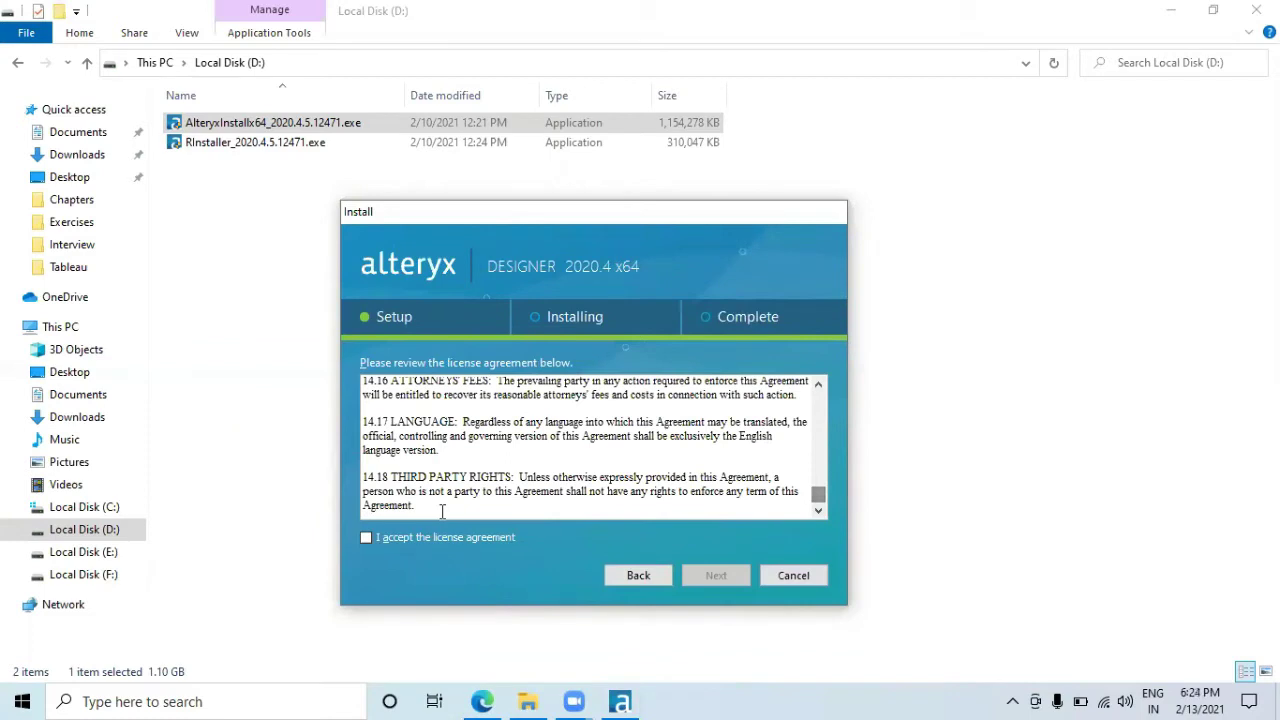
left_click(367, 537)
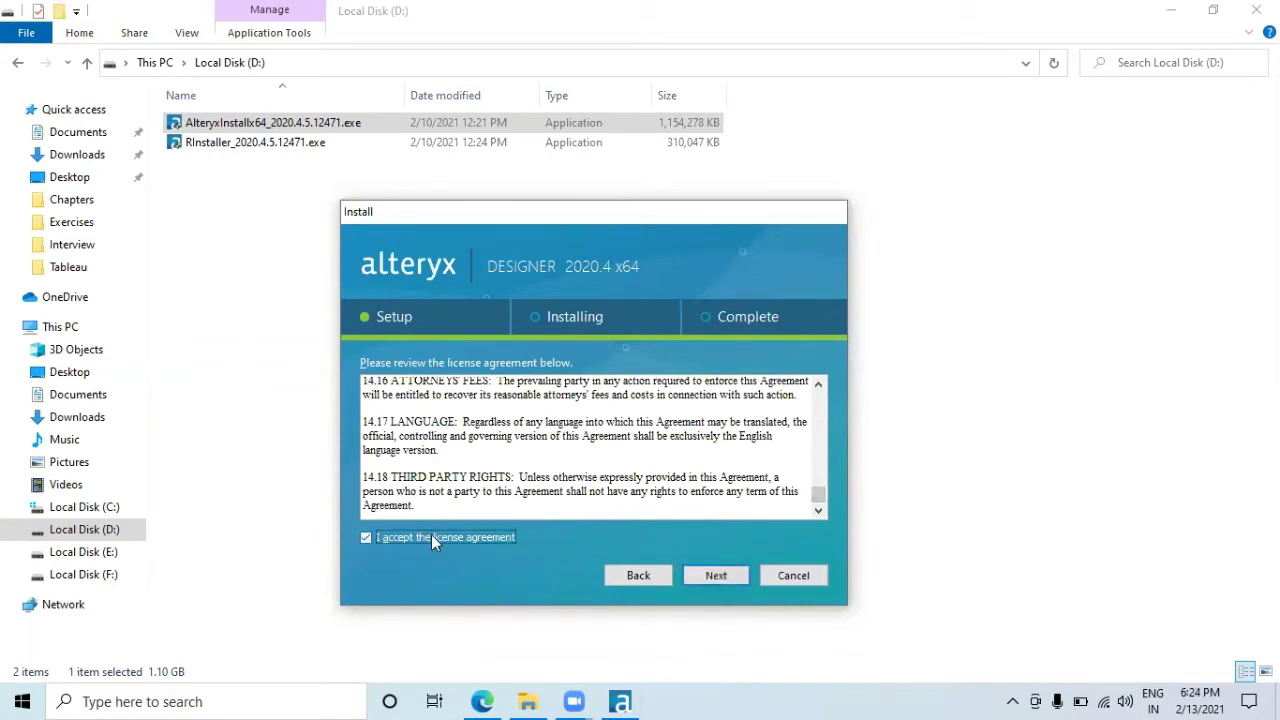
left_click(725, 577)
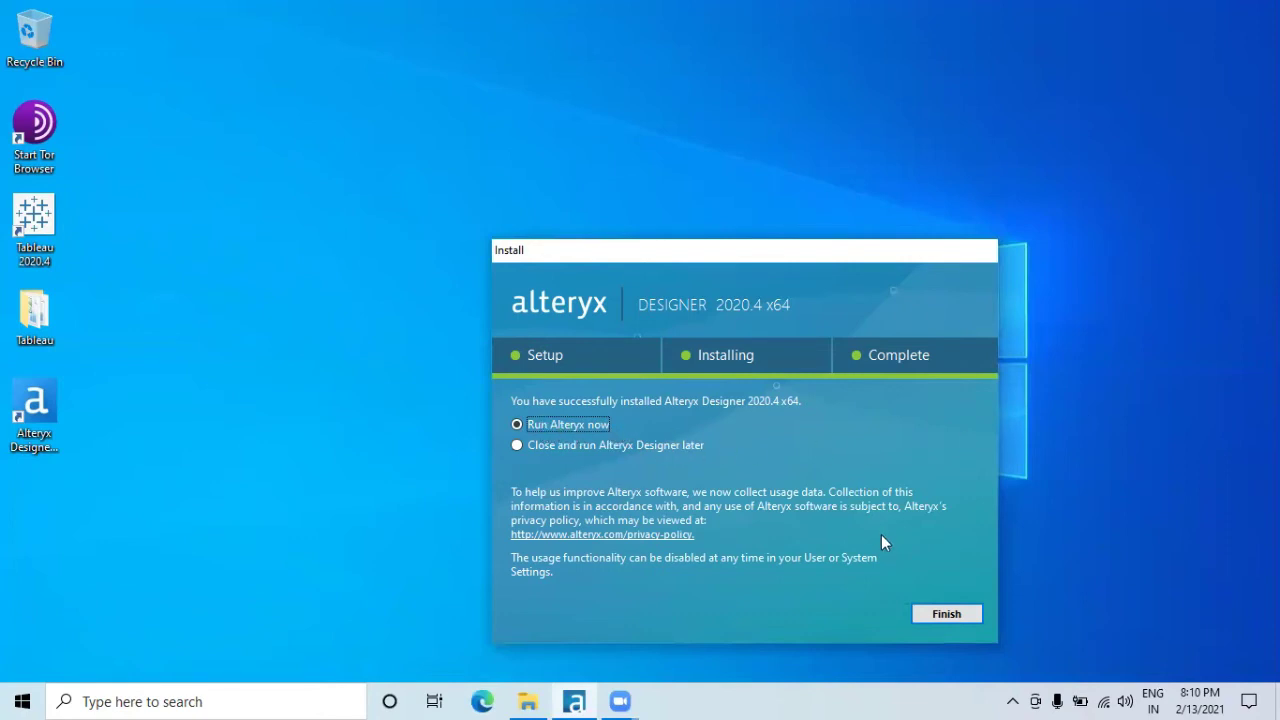
- Finish setup with 'Run Alteryx now' kept selected to launch Alteryx Designer
left_click(937, 614)
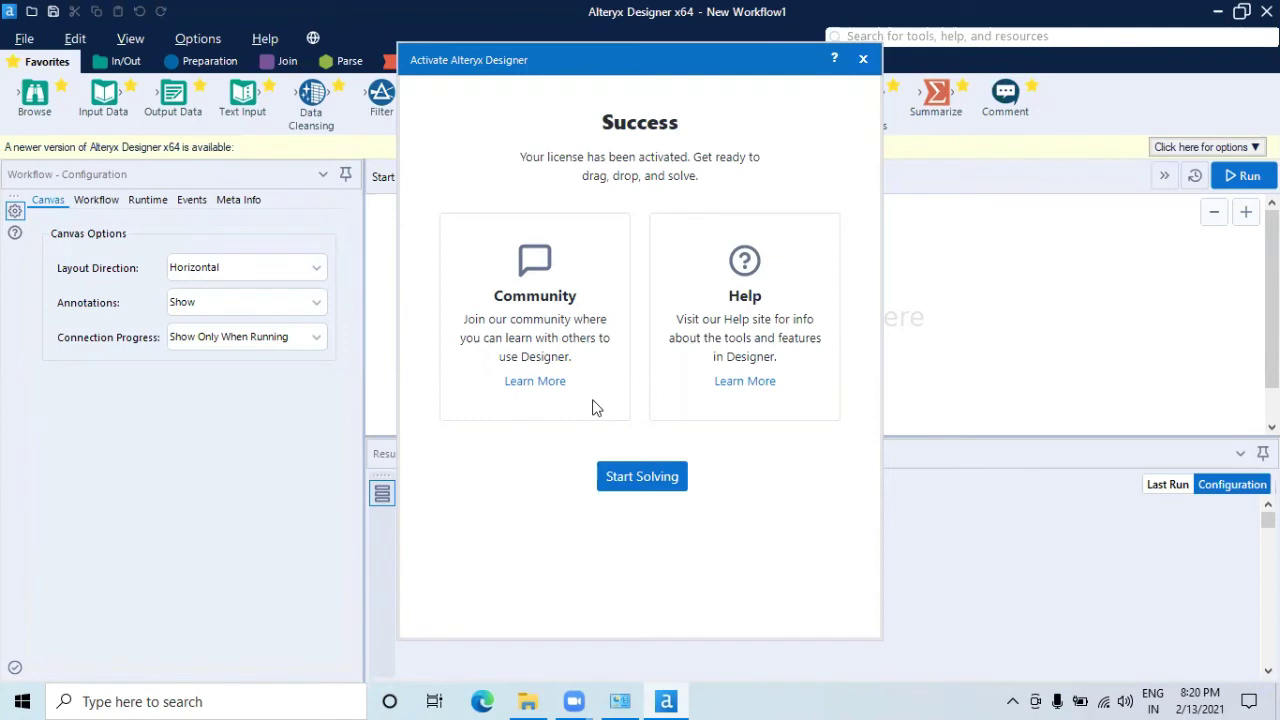
- Close the activation Success screen with Start Solving to reach the empty workflow
left_click(644, 478)
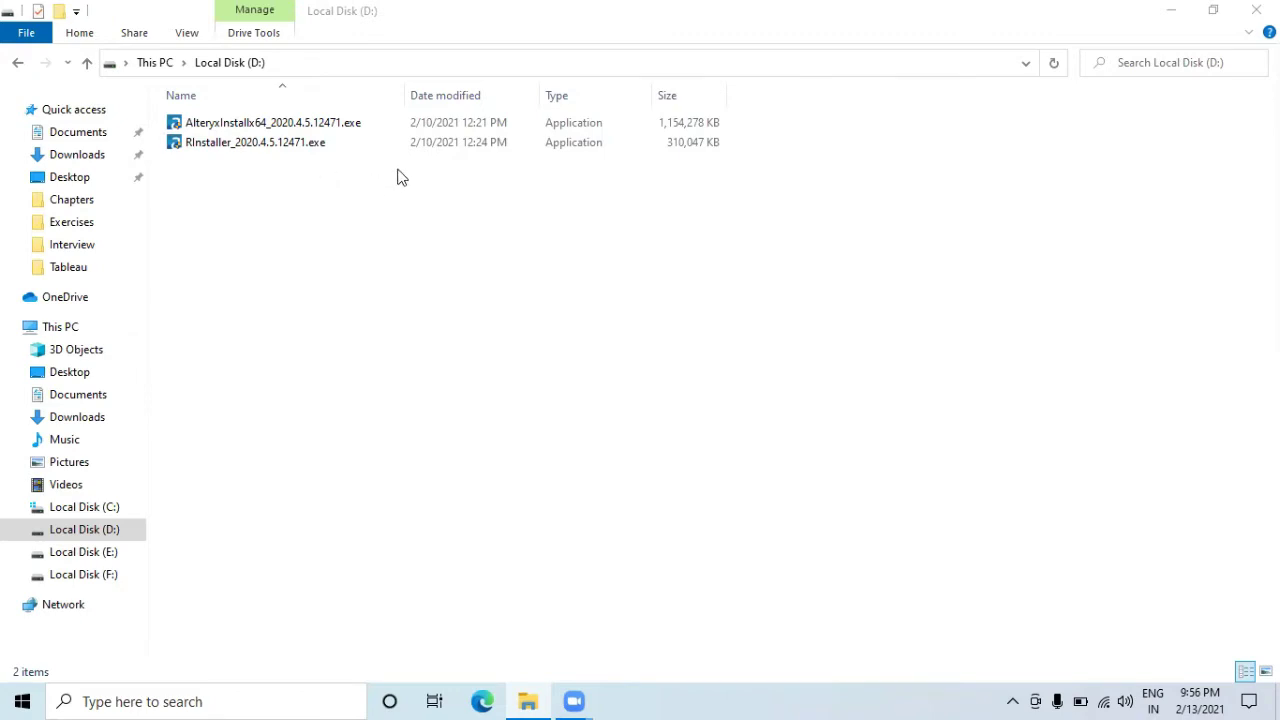
- Run RInstaller_2020.4.5.12471.exe and approve its User Account Control prompt
double_click(258, 147)
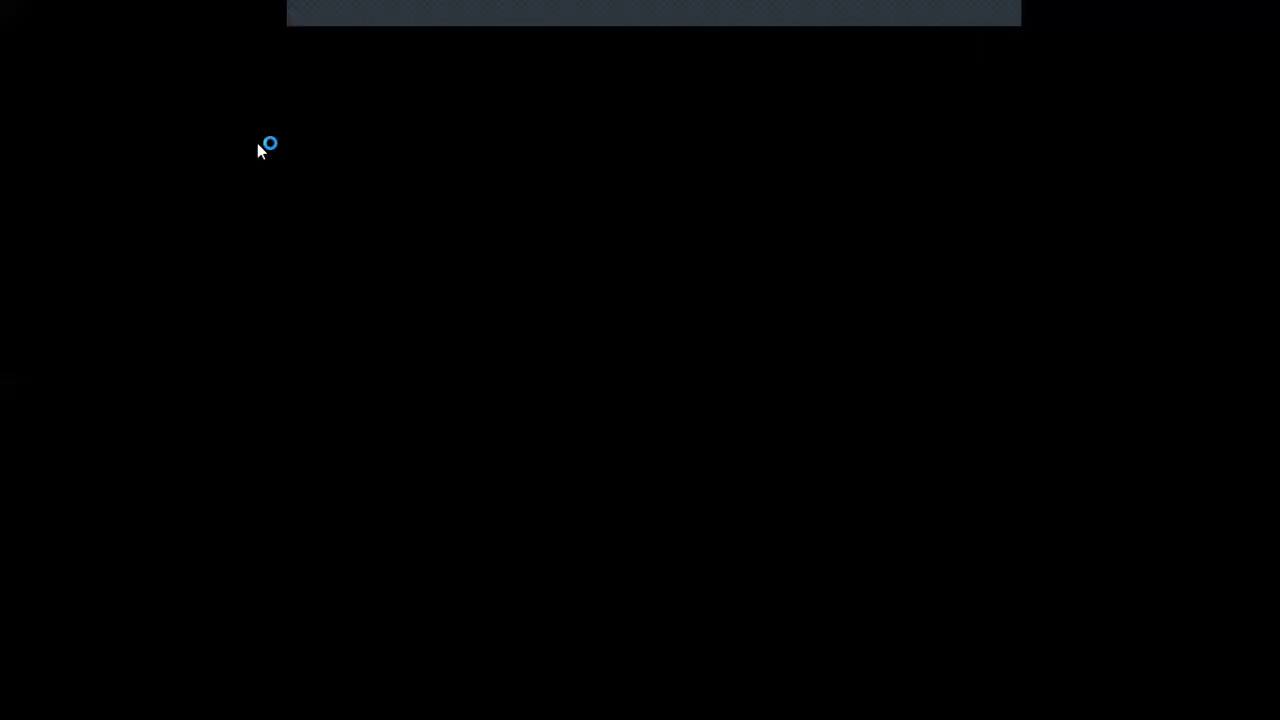
left_click(553, 467)
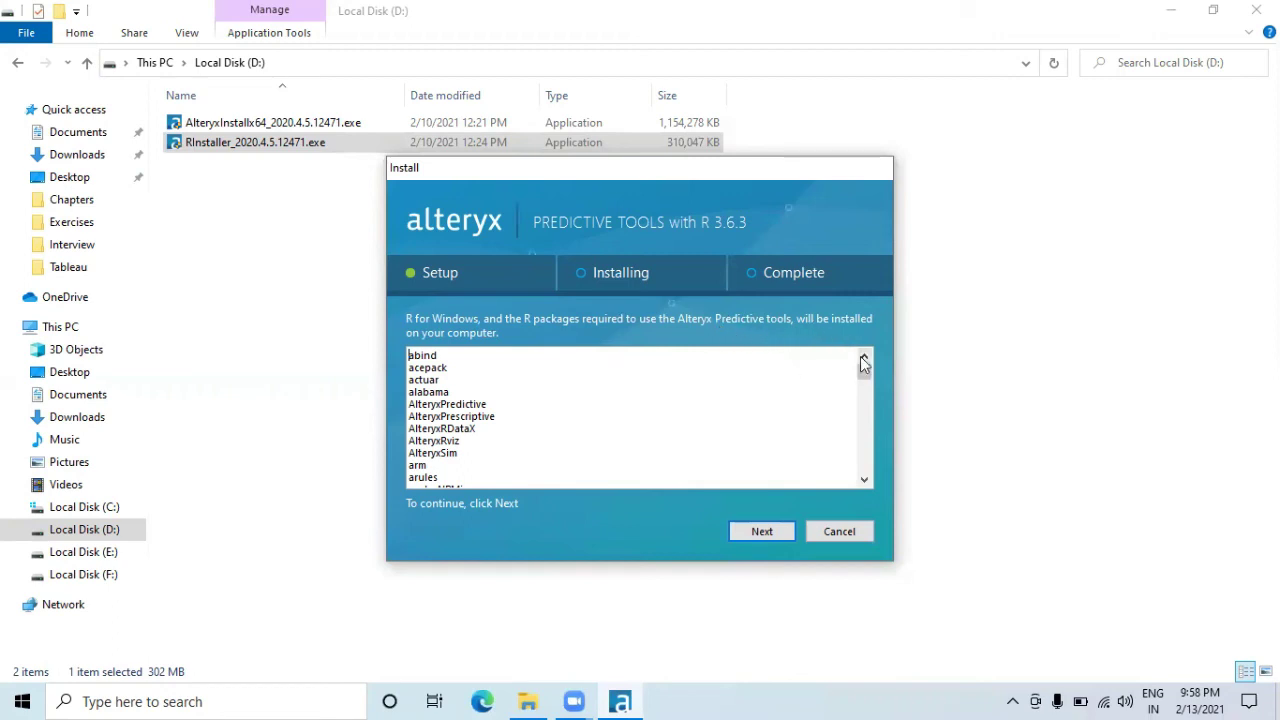
- Accept the R package list and the GNU GPL license to begin installing Predictive Tools with R 3.6.3
left_click_drag(864, 366, 874, 472)
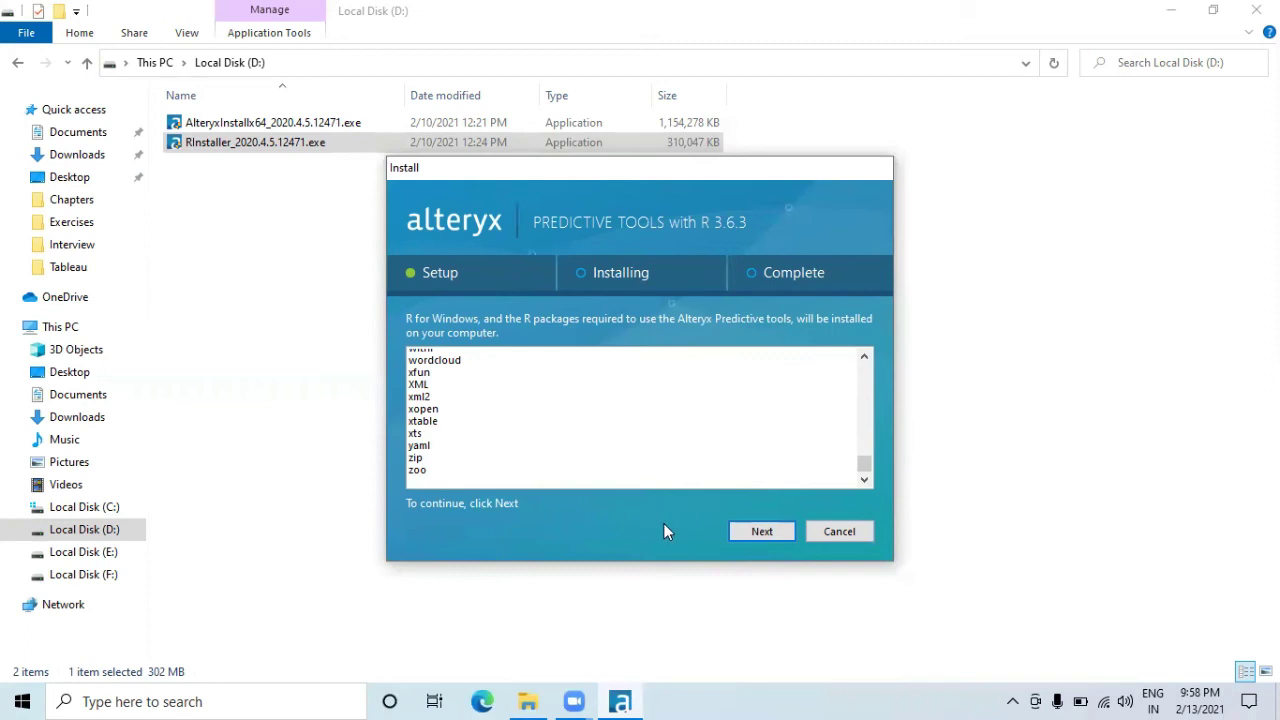
left_click(761, 533)
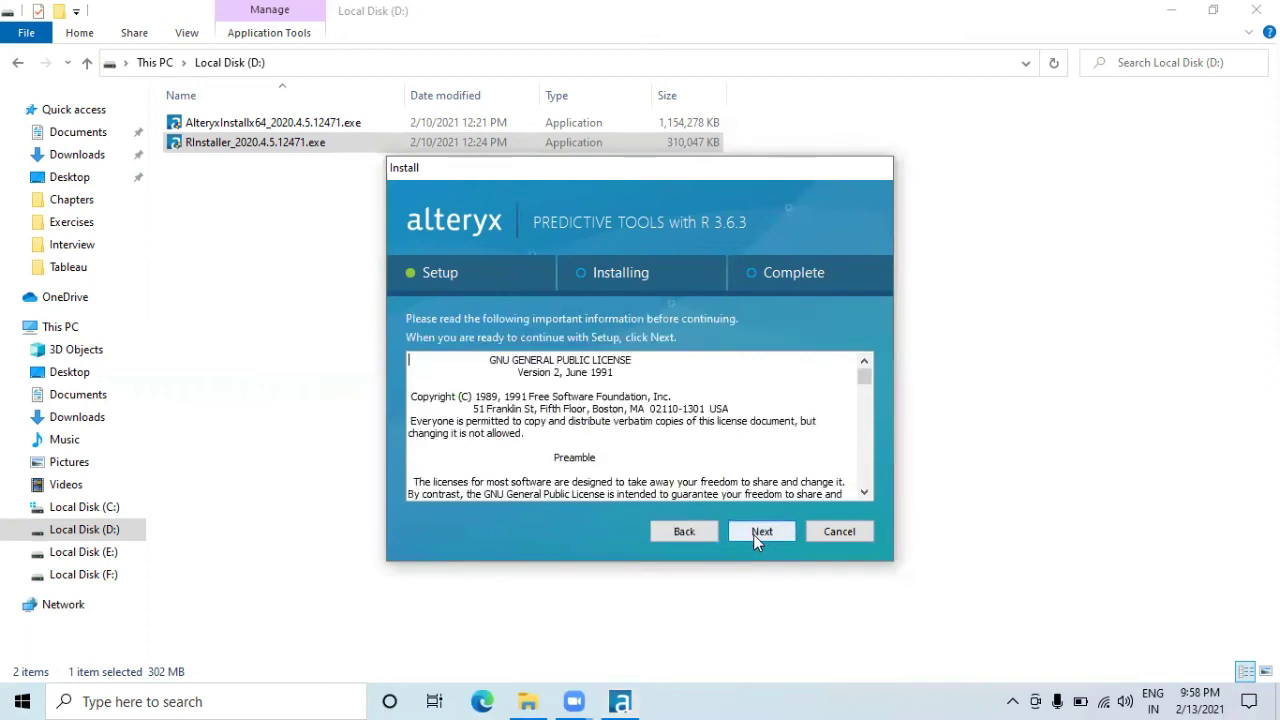
scroll(570, 440, "down", 12)
scroll(548, 418, "down", 15)
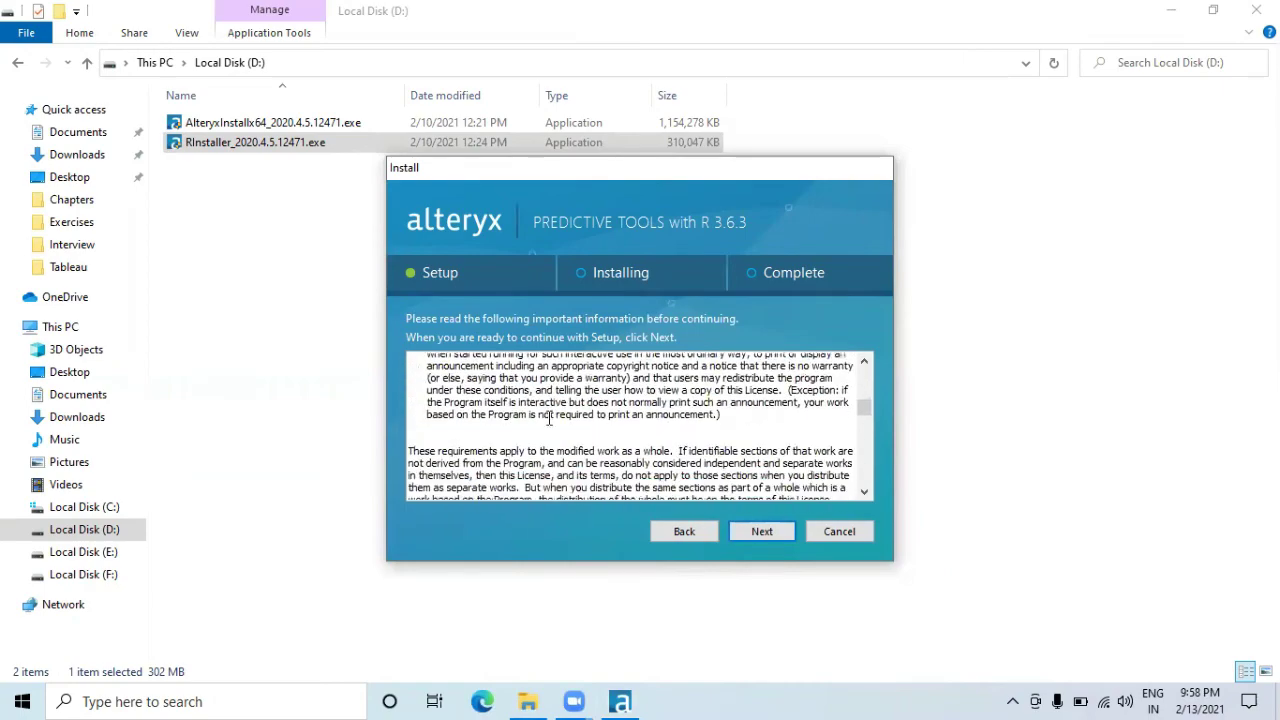
scroll(550, 420, "down", 15)
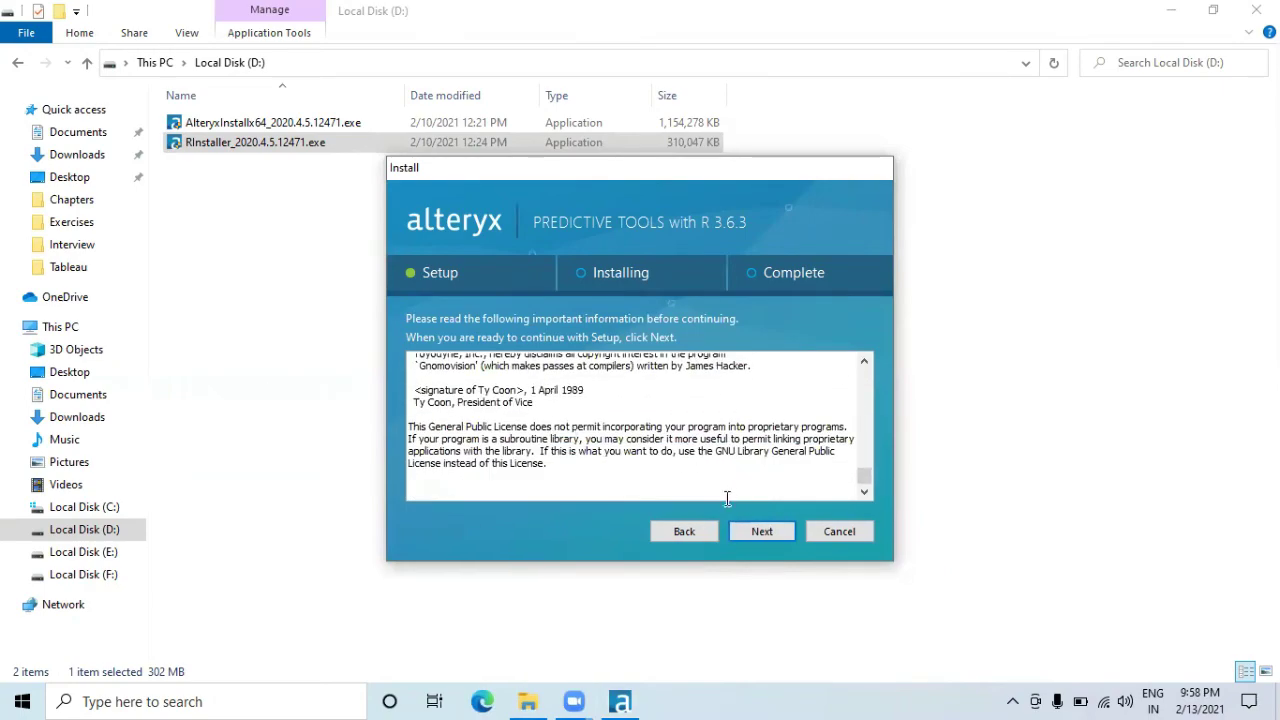
left_click(763, 535)
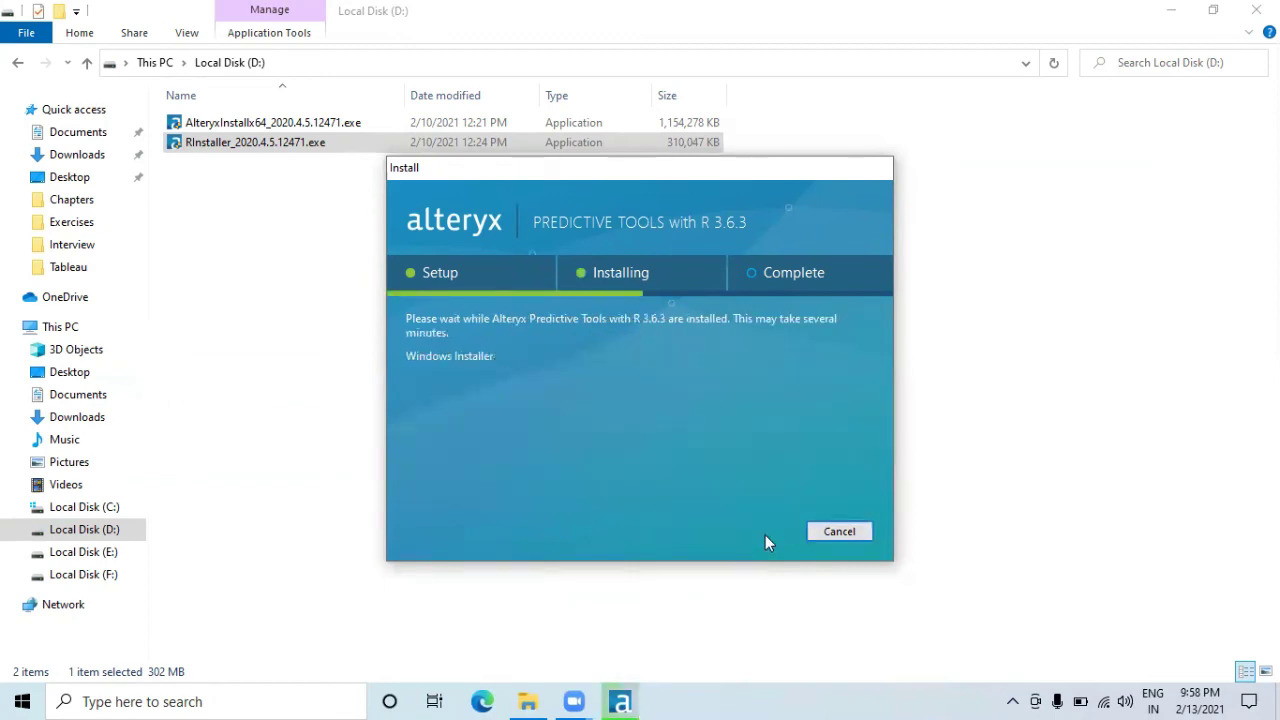